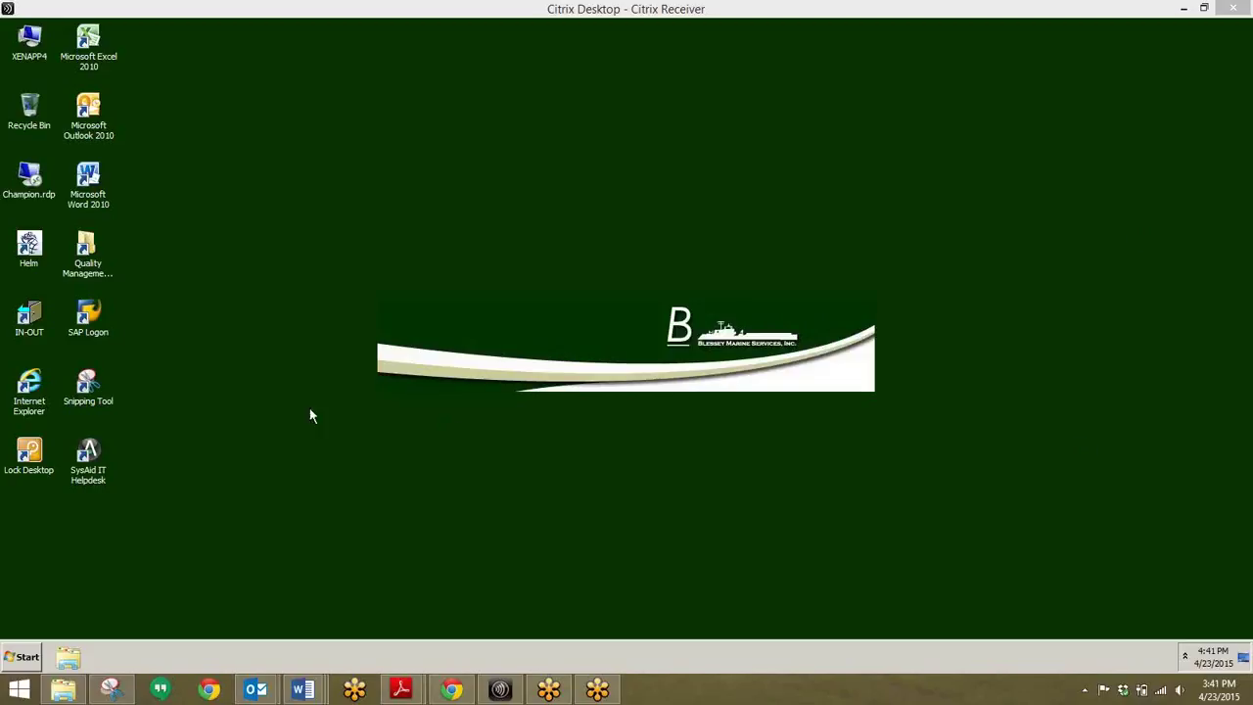
- Launch SAP Logon 740 from the Citrix Receiver desktop
{"action": "double_click", "coordinate": [86, 315]}
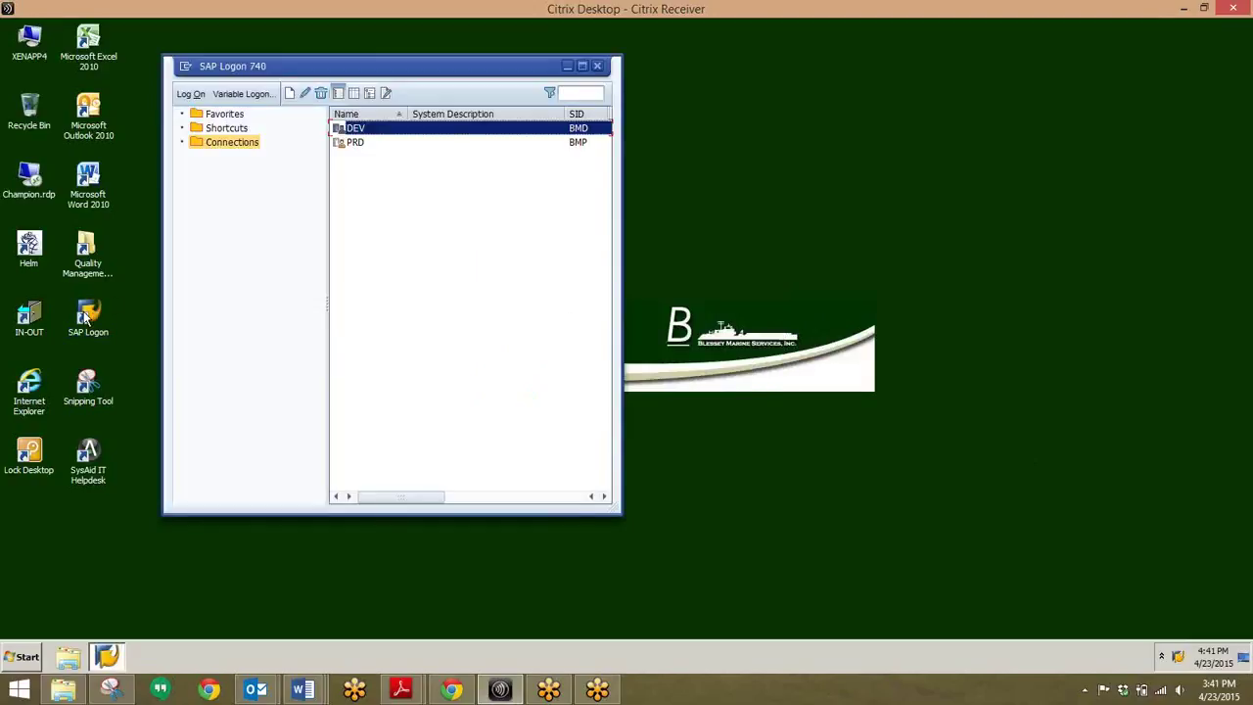
- Log on to the DEV system, client 100, with the user name and password
{"action": "double_click", "coordinate": [361, 133]}
{"action": "type", "text": "colin"}
{"action": "key", "text": "Tab"}
{"action": "type", "text": "**"}
{"action": "key", "text": "Return"}
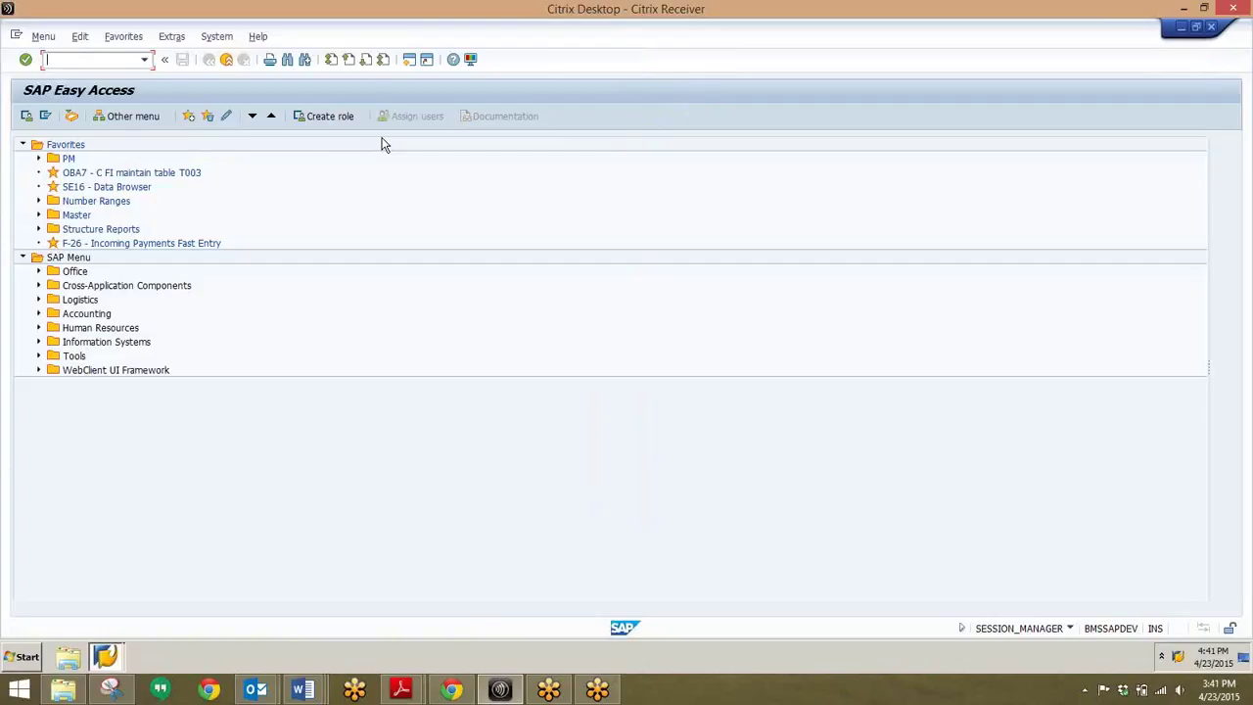
- Open IW39 Display PM orders and scroll through its selection criteria
{"action": "type", "text": "iw39"}
{"action": "key", "text": "Return"}
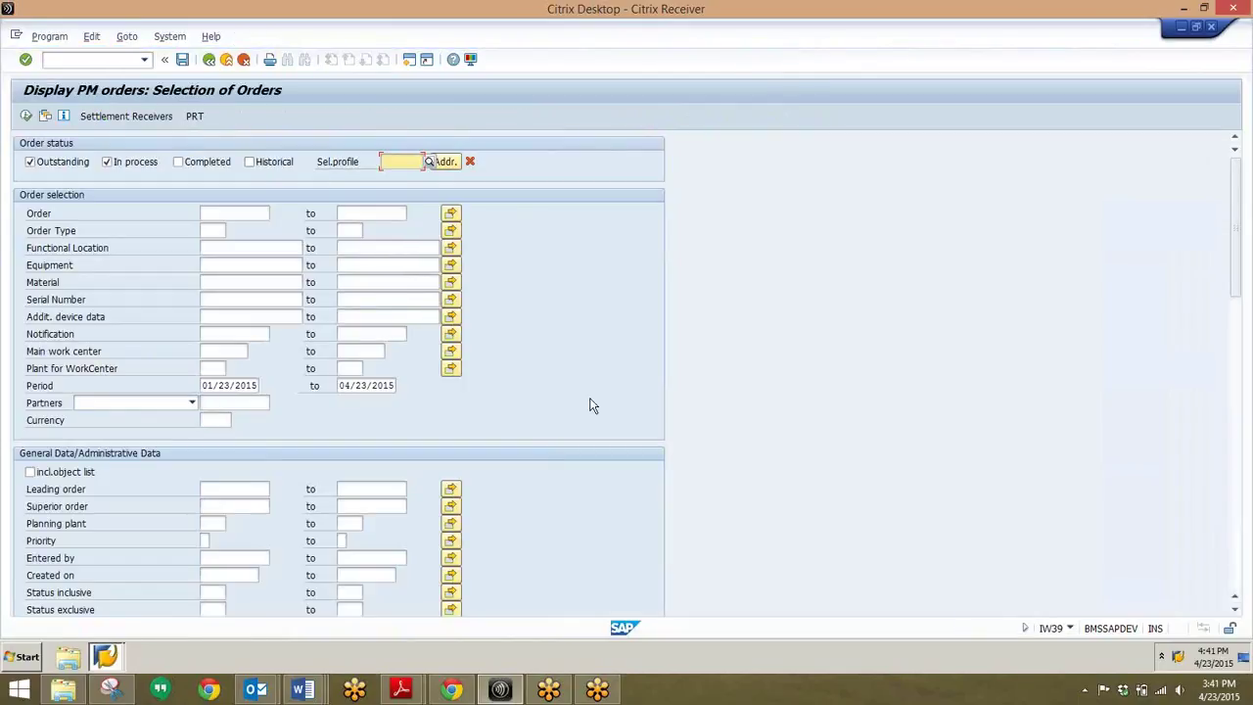
{"action": "scroll", "coordinate": [591, 404], "scroll_direction": "down", "scroll_amount": 6}
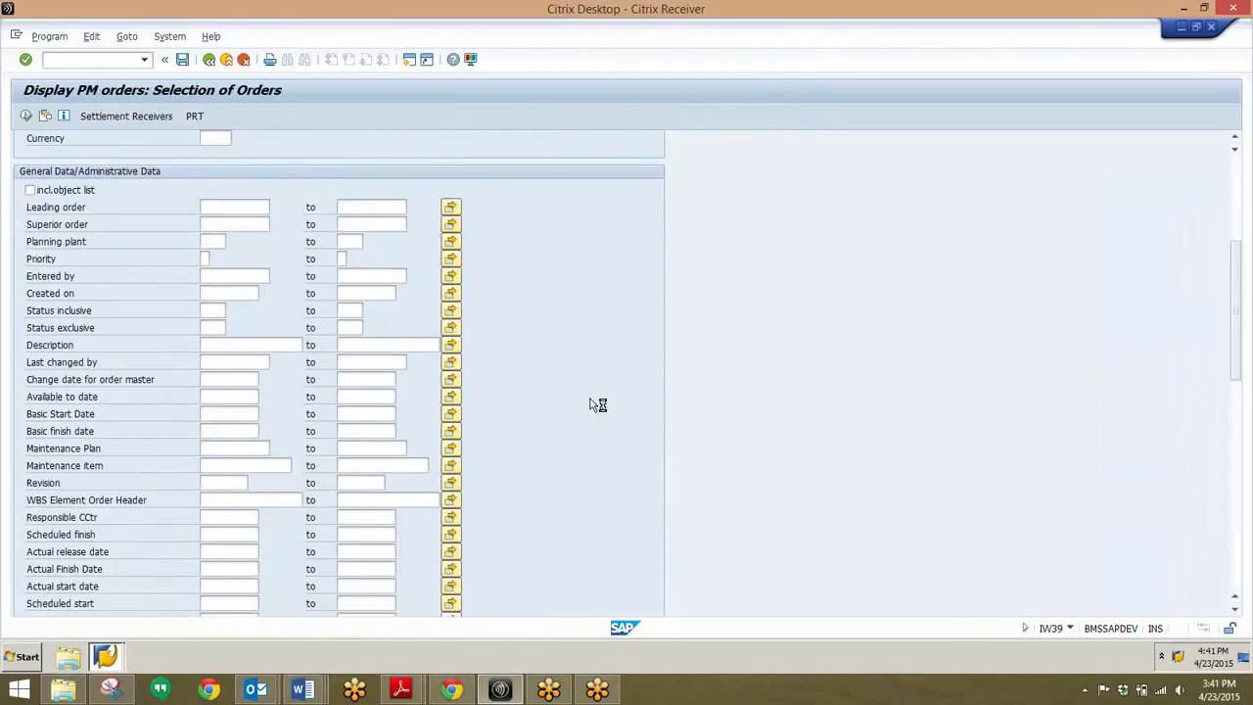
{"action": "scroll", "coordinate": [594, 404], "scroll_direction": "down", "scroll_amount": 3}
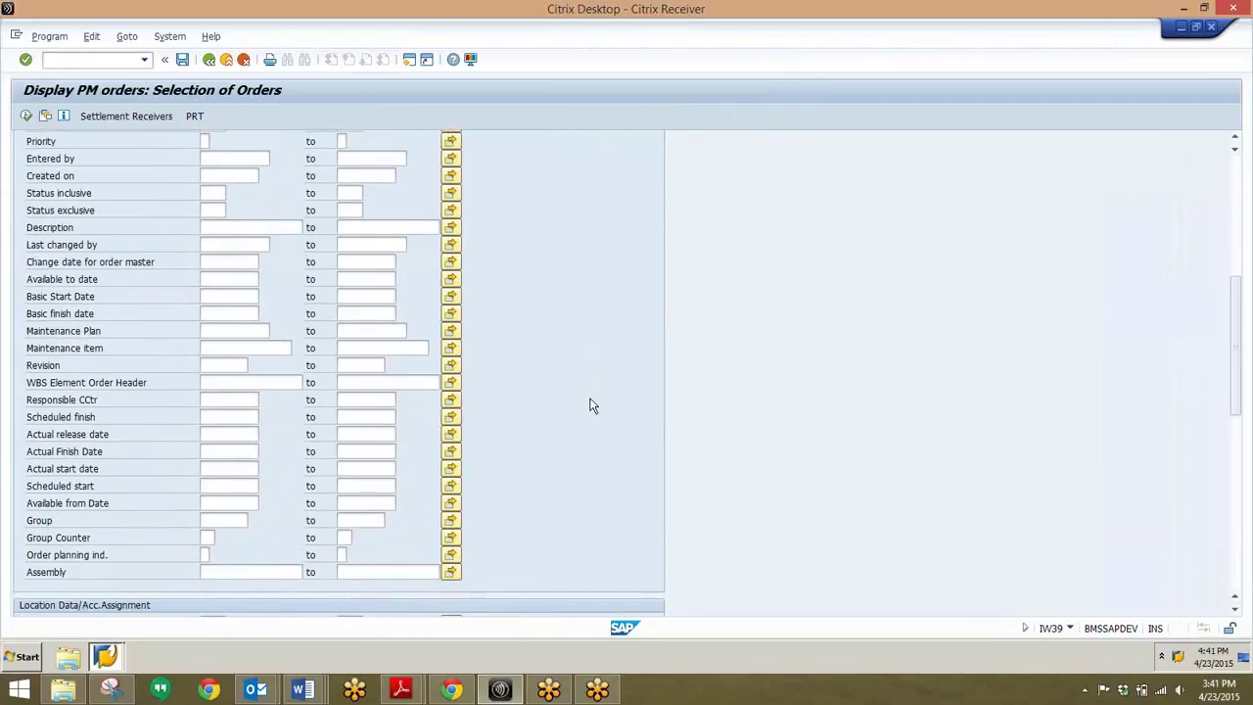
{"action": "scroll", "coordinate": [461, 469], "scroll_direction": "down", "scroll_amount": 3}
{"action": "scroll", "coordinate": [151, 478], "scroll_direction": "down", "scroll_amount": 6}
{"action": "scroll", "coordinate": [151, 478], "scroll_direction": "down", "scroll_amount": 5}
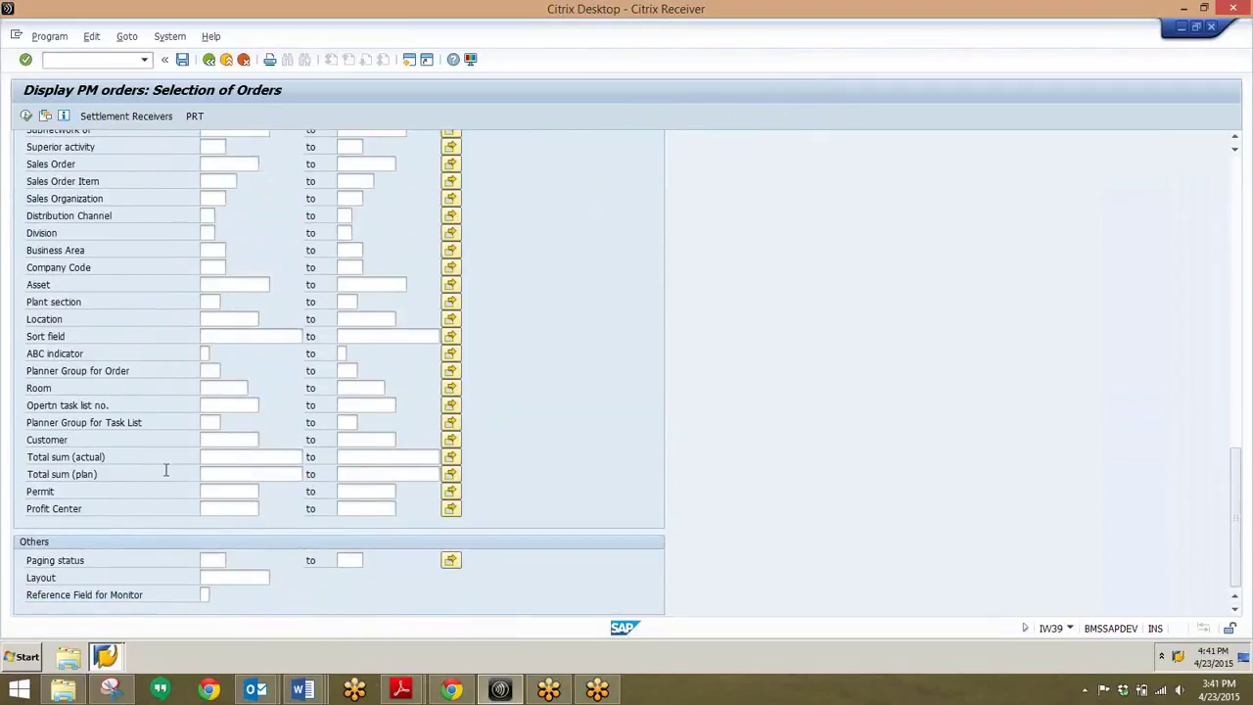
{"action": "scroll", "coordinate": [195, 509], "scroll_direction": "up", "scroll_amount": 7}
{"action": "scroll", "coordinate": [196, 504], "scroll_direction": "up", "scroll_amount": 10}
{"action": "scroll", "coordinate": [199, 504], "scroll_direction": "up", "scroll_amount": 6}
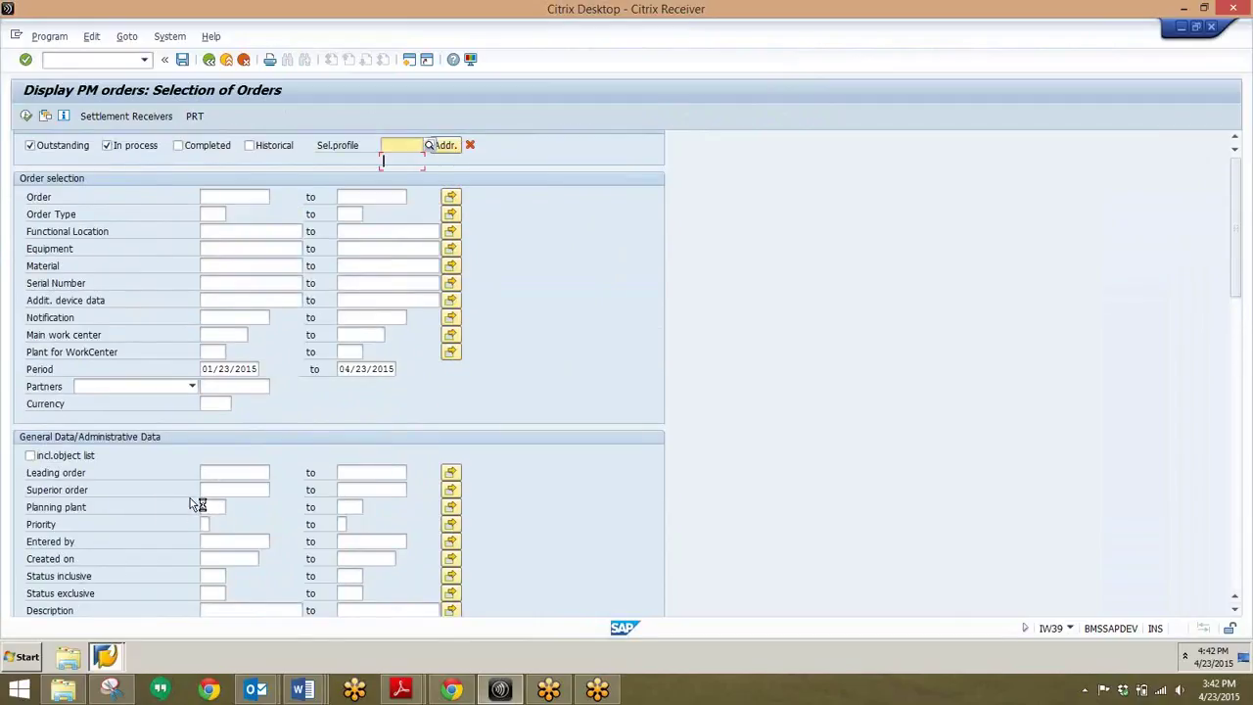
- Enter company code 1000 under Location Data in the PM order selection
{"action": "scroll", "coordinate": [196, 504], "scroll_direction": "up", "scroll_amount": 1}
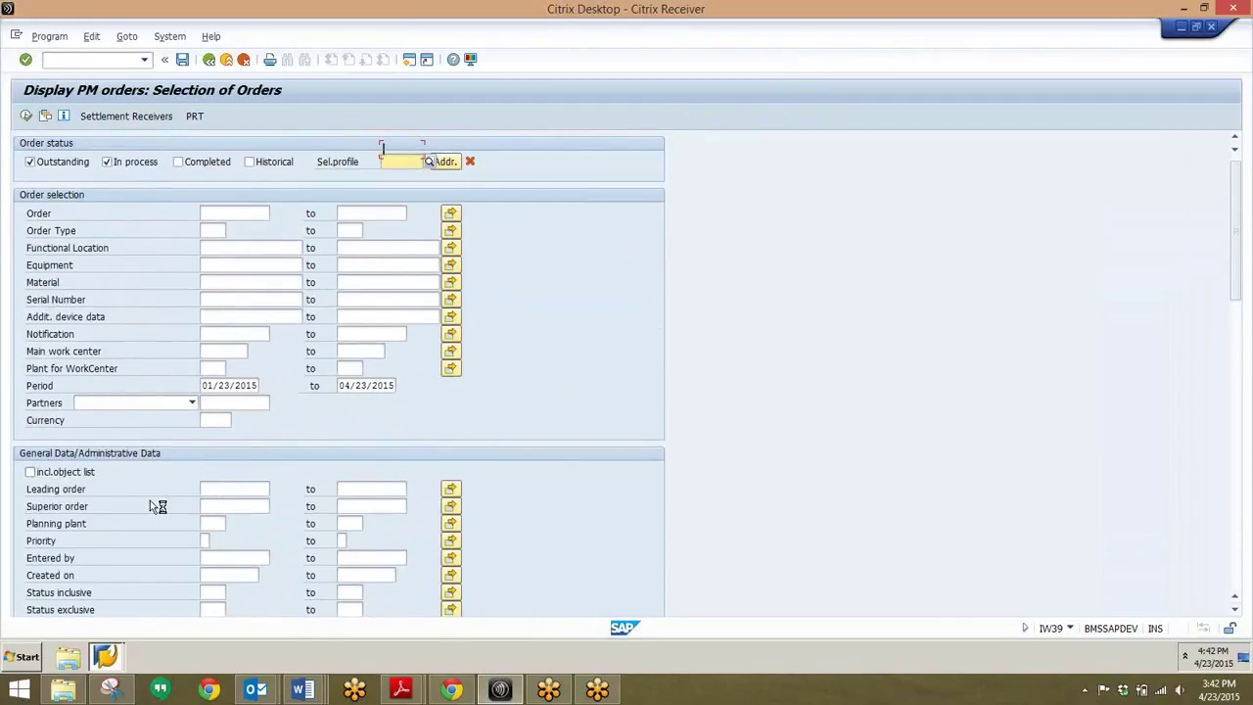
{"action": "scroll", "coordinate": [149, 506], "scroll_direction": "down", "scroll_amount": 5}
{"action": "scroll", "coordinate": [151, 502], "scroll_direction": "down", "scroll_amount": 7}
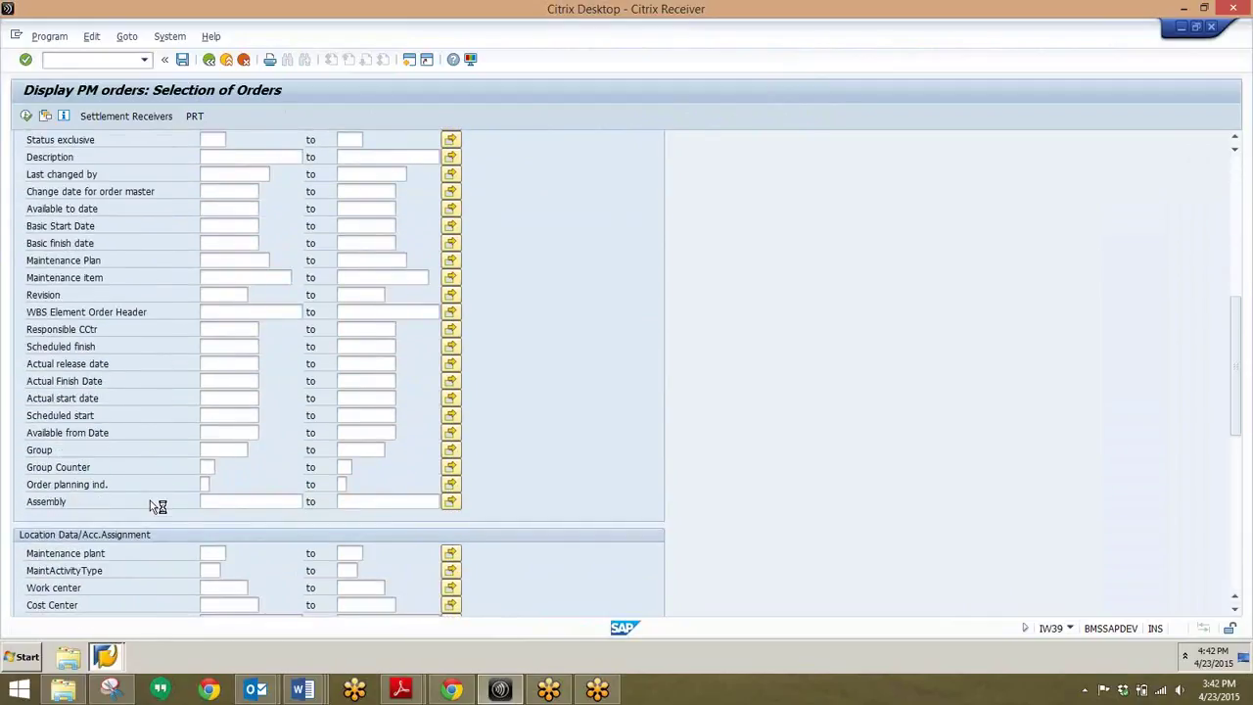
{"action": "scroll", "coordinate": [151, 500], "scroll_direction": "down", "scroll_amount": 4}
{"action": "scroll", "coordinate": [151, 501], "scroll_direction": "down", "scroll_amount": 2}
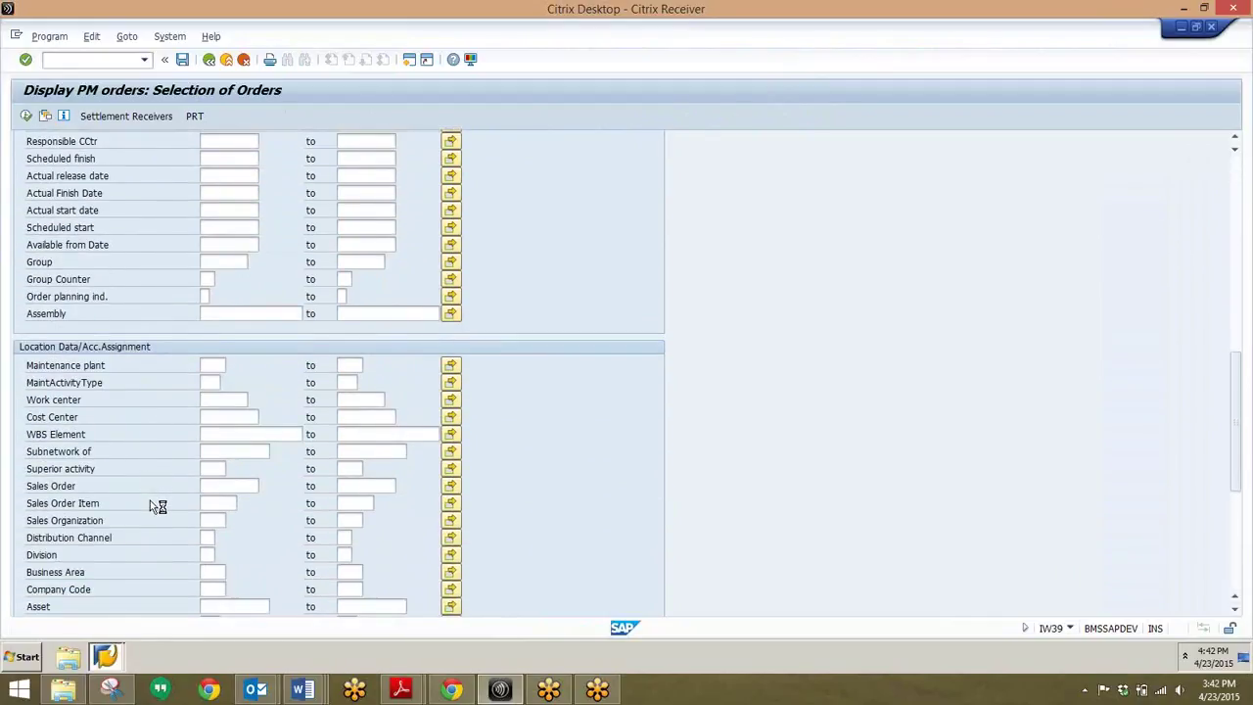
{"action": "left_click", "coordinate": [213, 554]}
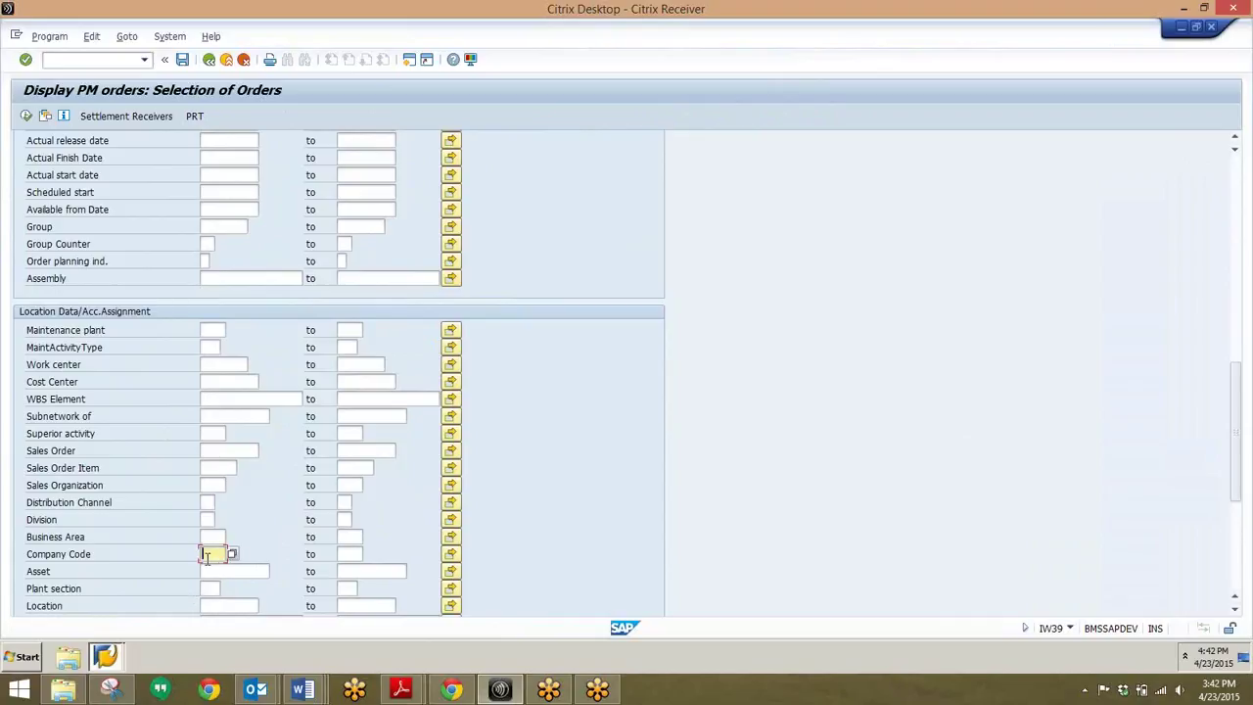
{"action": "type", "text": "1000"}
- Execute the selection and scroll through the ZPM1/ZPM2 orders list
{"action": "left_click", "coordinate": [27, 118]}
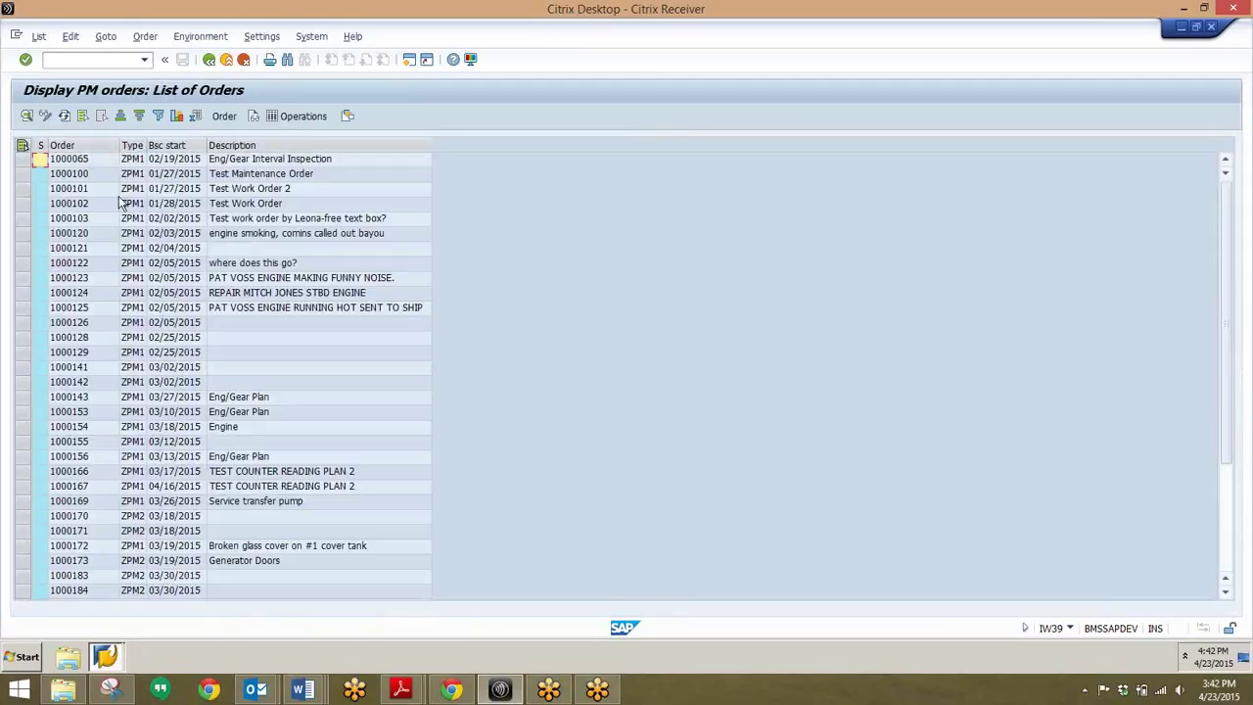
{"action": "scroll", "coordinate": [206, 382], "scroll_direction": "down", "scroll_amount": 4}
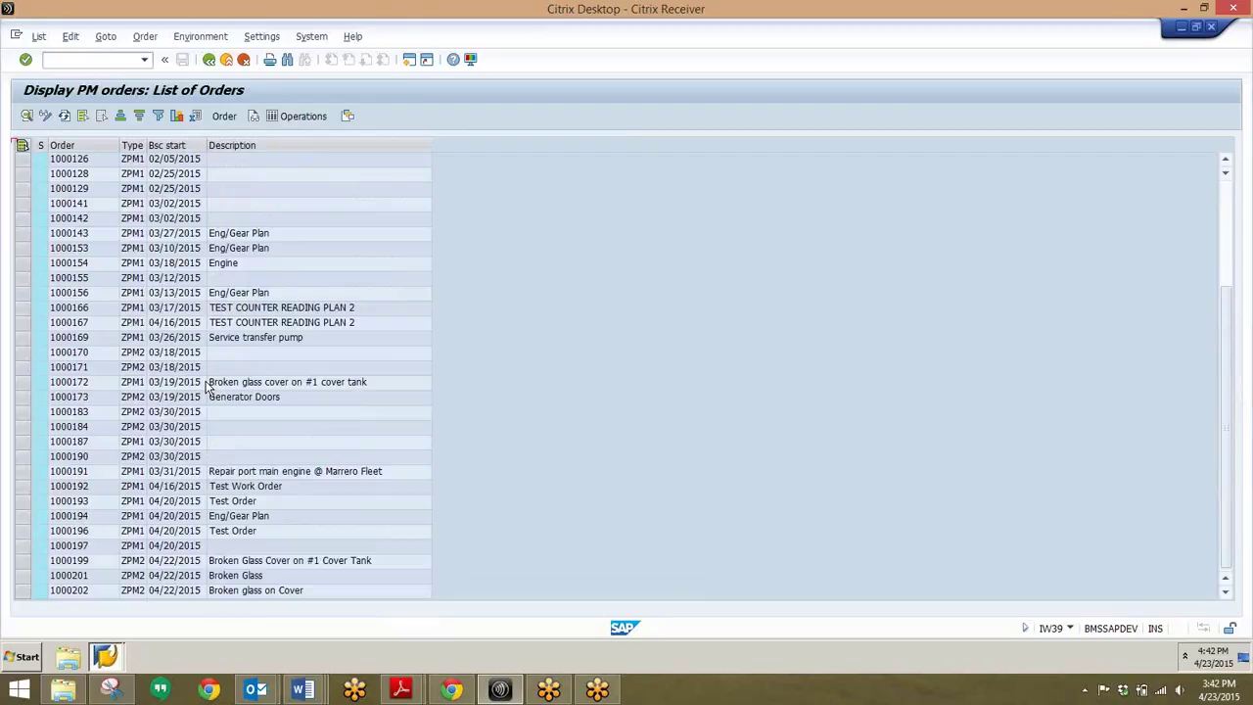
{"action": "scroll", "coordinate": [127, 347], "scroll_direction": "up", "scroll_amount": 4}
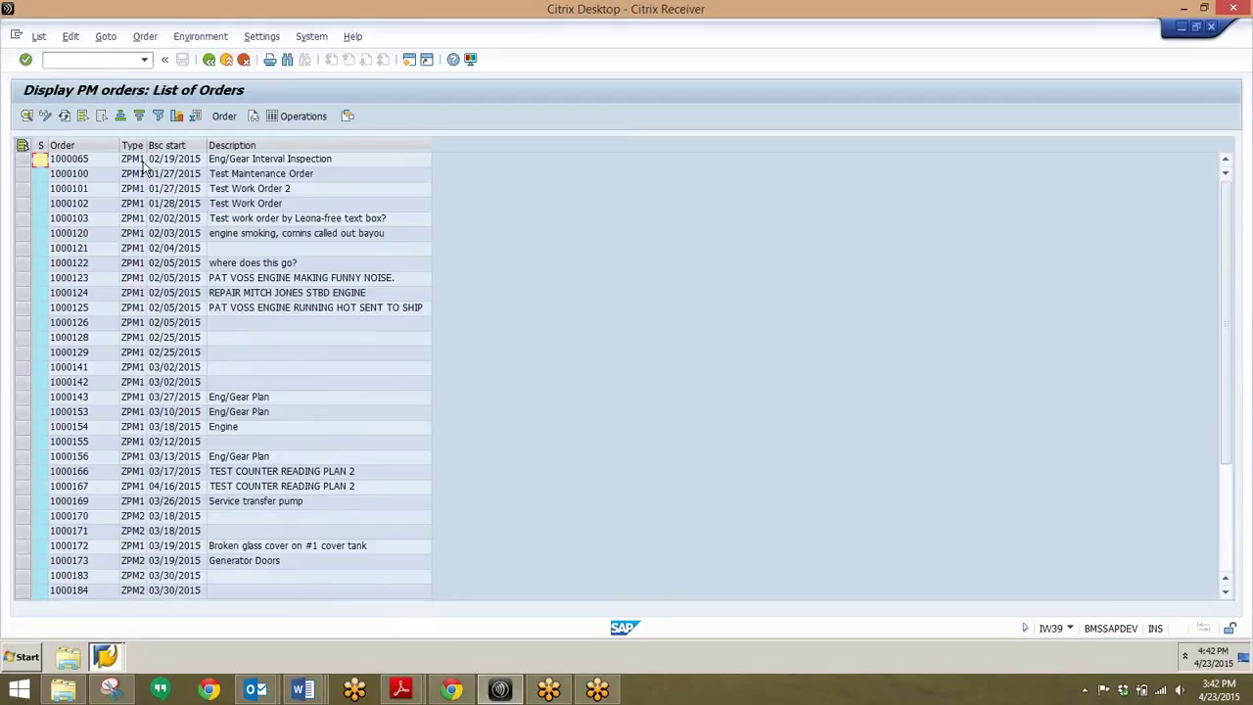
- Switch the list to Change PM Orders mode and mark order 1000065
{"action": "left_click", "coordinate": [44, 116]}
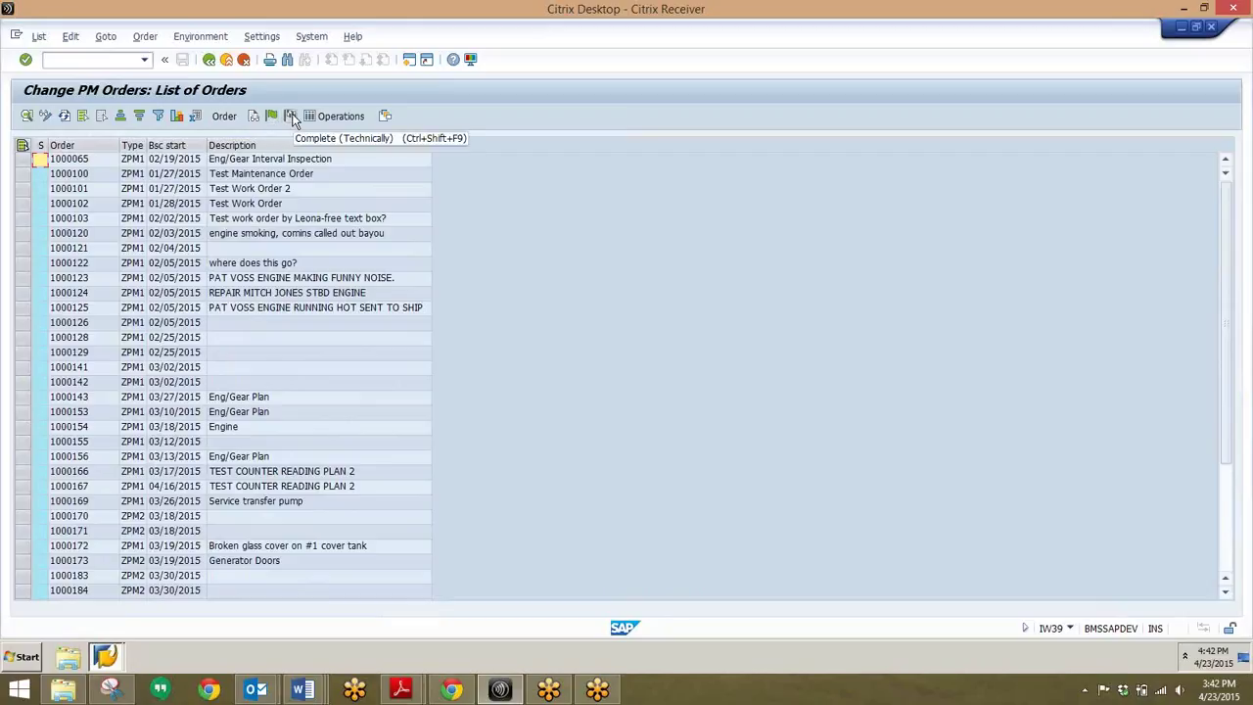
{"action": "left_click", "coordinate": [31, 161]}
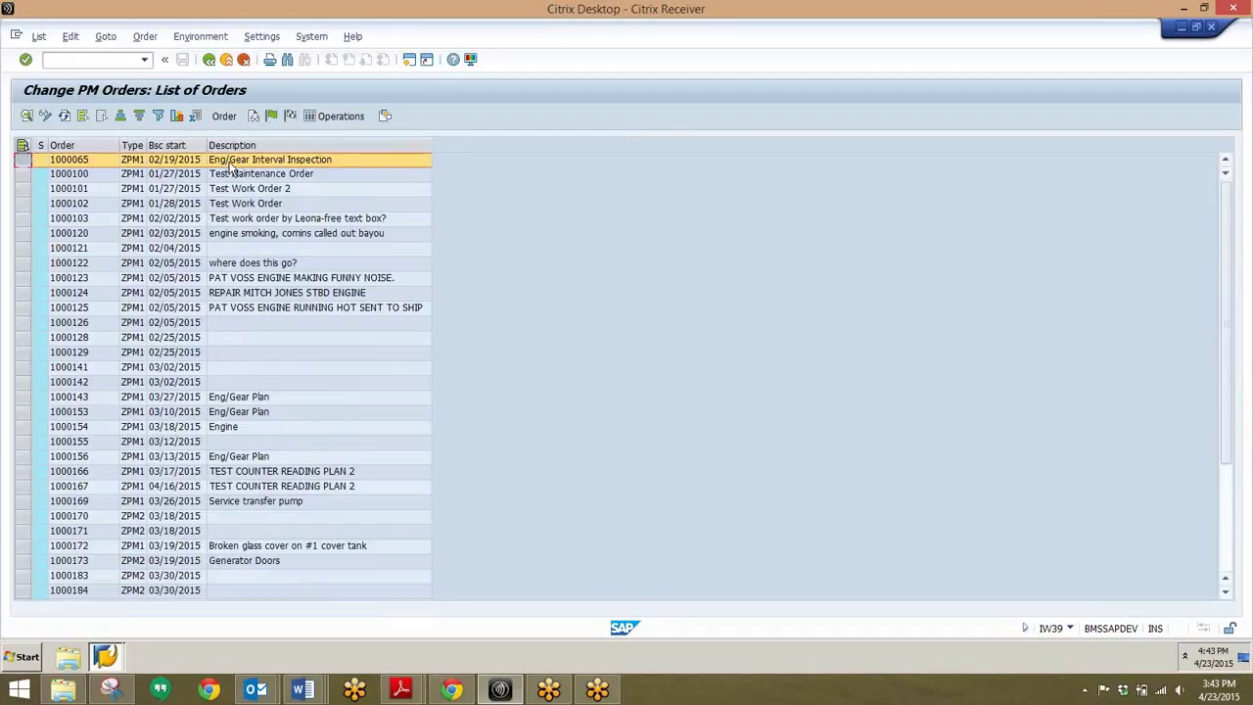
- Open order 1000065 and add a new line 'test' below its long-text description
{"action": "double_click", "coordinate": [232, 162]}
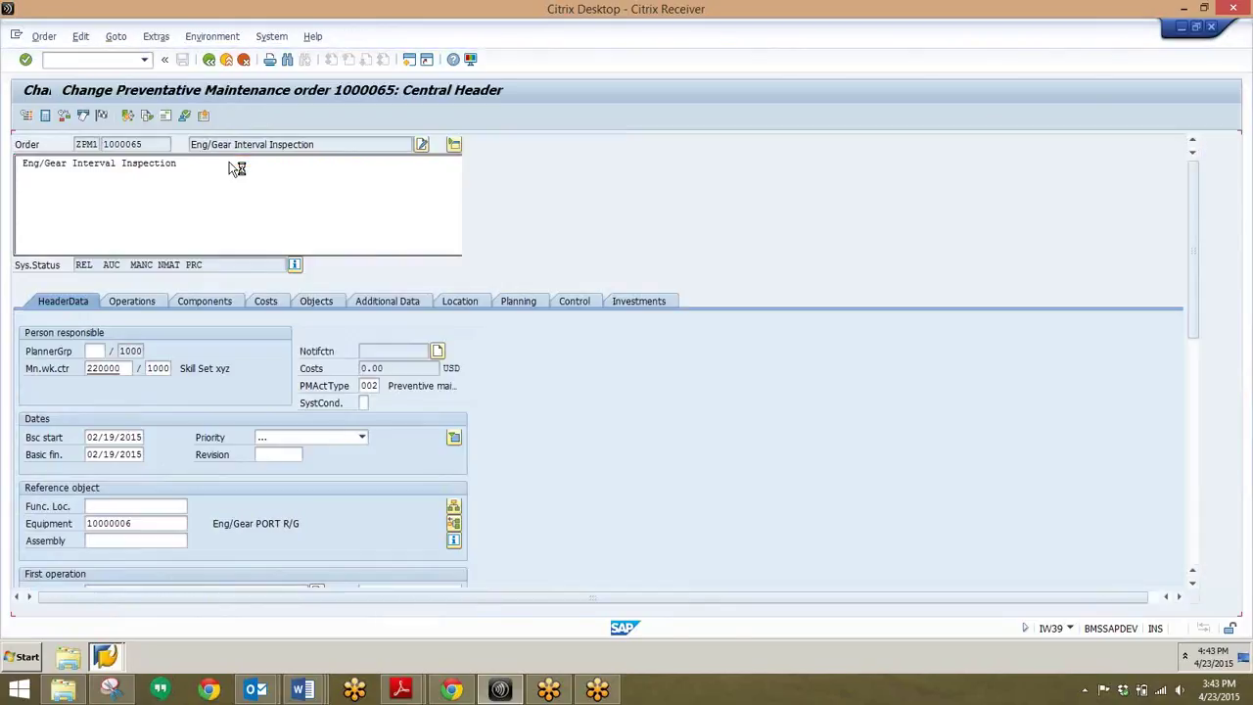
{"action": "left_click", "coordinate": [224, 173]}
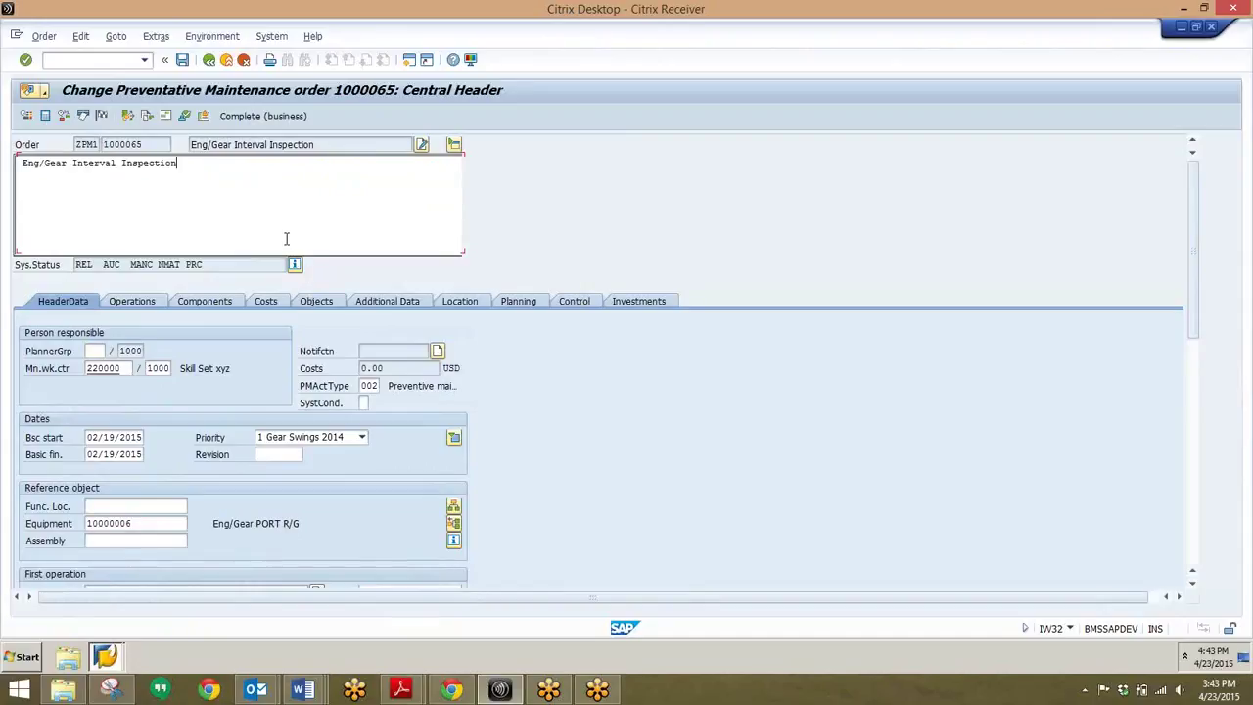
{"action": "type", "text": "zzz"}
{"action": "key", "text": "BackSpace"}
{"action": "key", "text": "BackSpace"}
{"action": "key", "text": "BackSpace"}
{"action": "key", "text": "Return"}
{"action": "key", "text": "Return"}
{"action": "type", "text": "test"}
- Review order 1000065's Operations and Components tabs, then go Back to reach the save prompt
{"action": "left_click", "coordinate": [147, 303]}
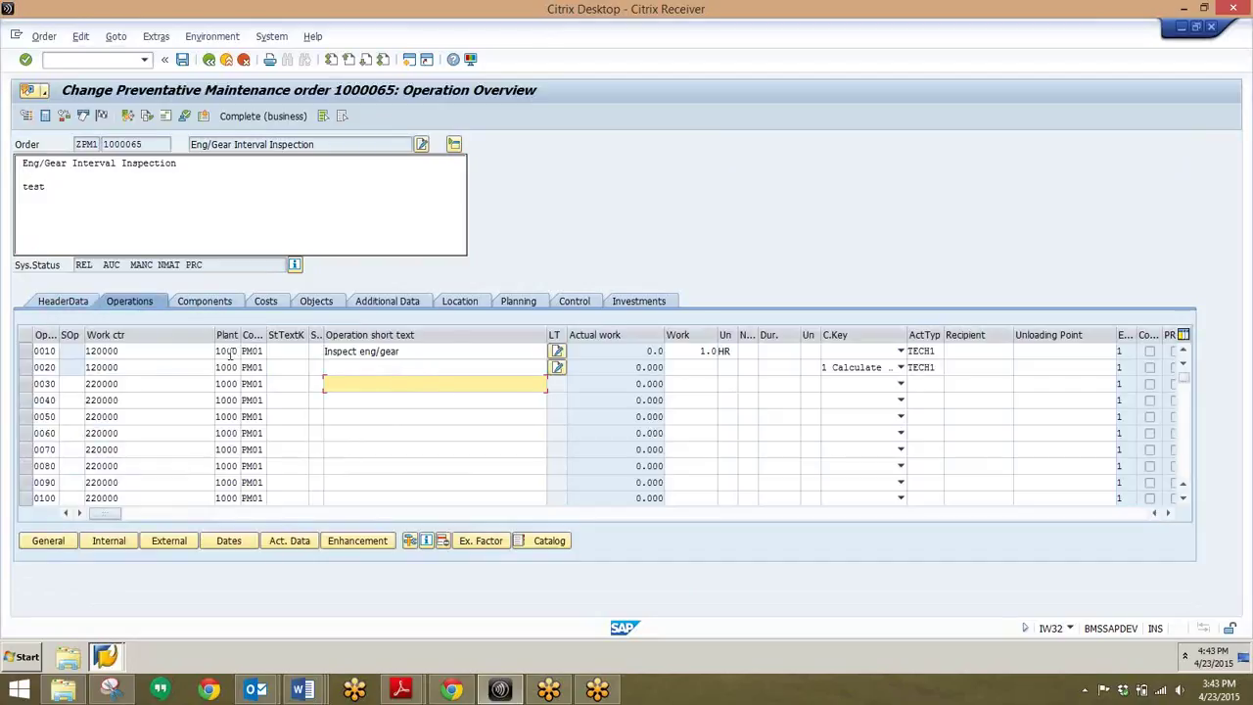
{"action": "left_click", "coordinate": [205, 302]}
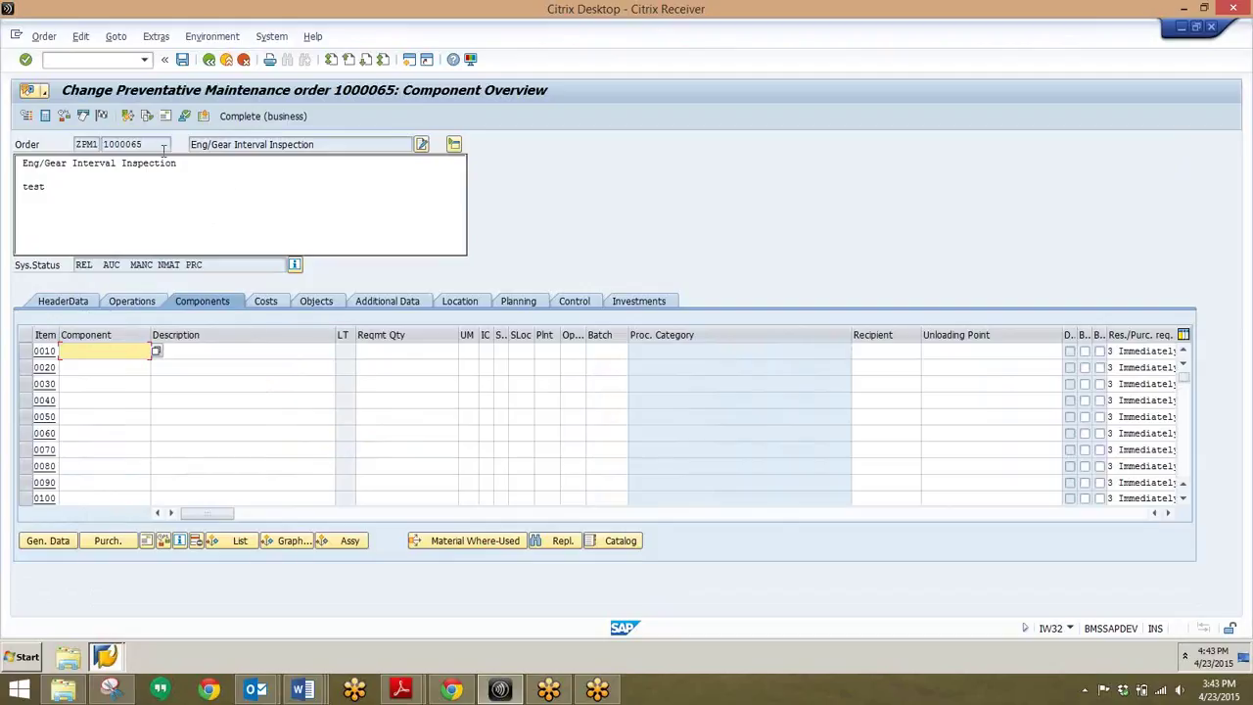
{"action": "left_click", "coordinate": [208, 61]}
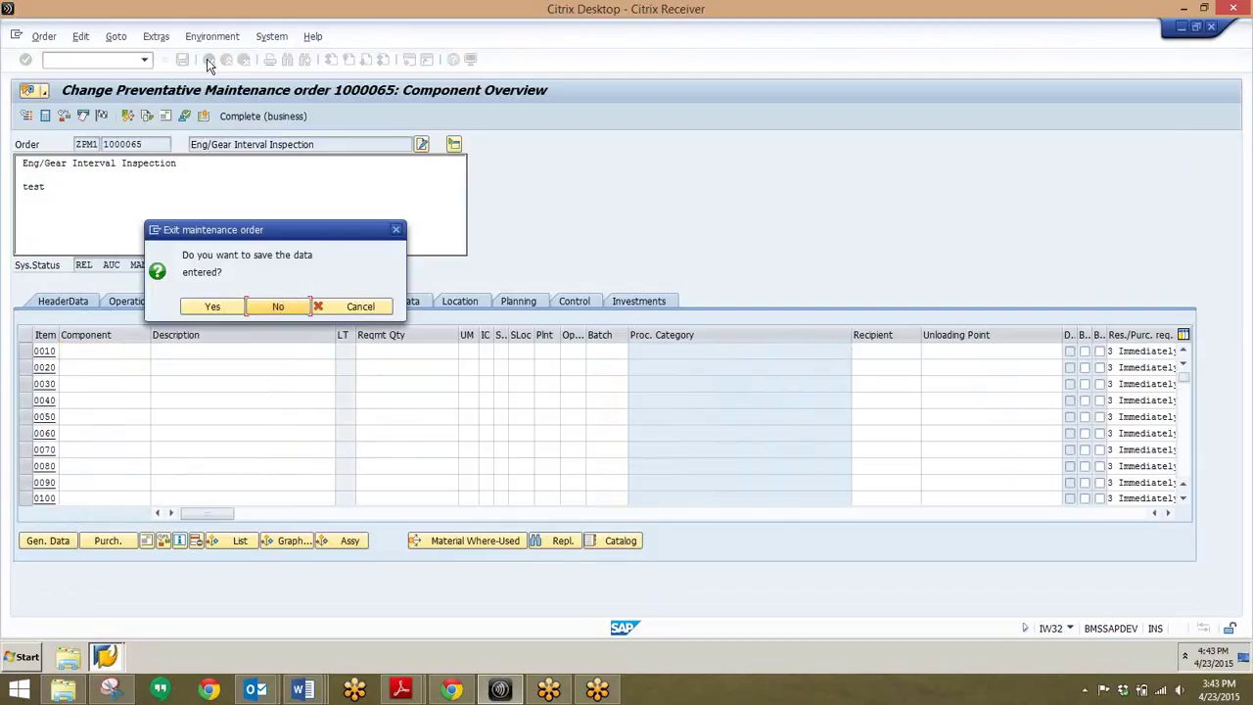
- Discard the order changes and open CN52N, the Project Info System components screen
{"action": "left_click", "coordinate": [278, 306]}
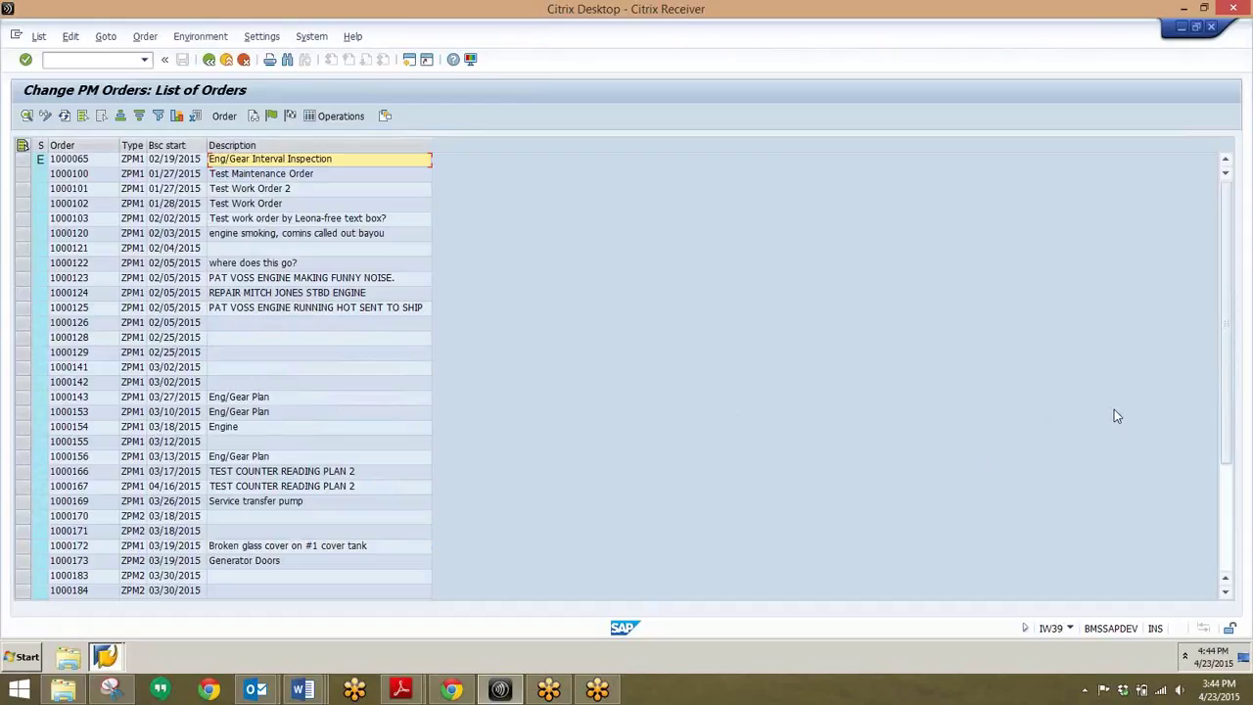
{"action": "left_click", "coordinate": [85, 60]}
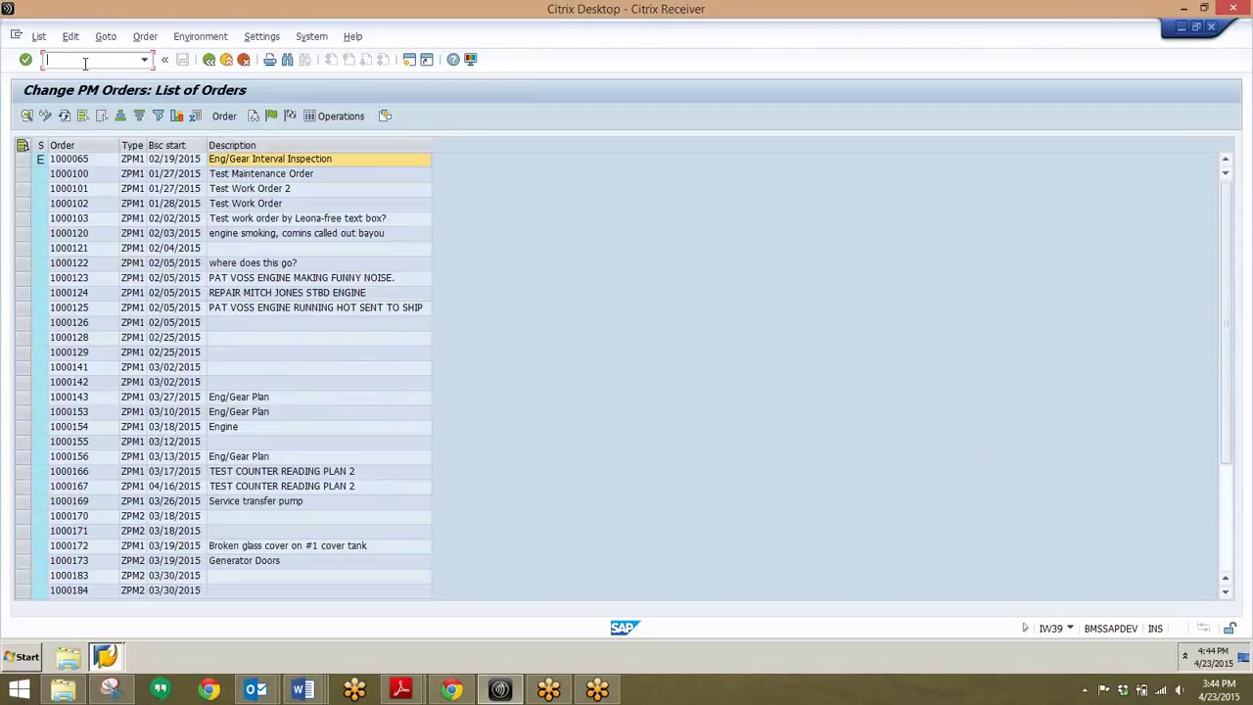
{"action": "type", "text": "/n"}
{"action": "type", "text": "52n"}
{"action": "key", "text": "Return"}
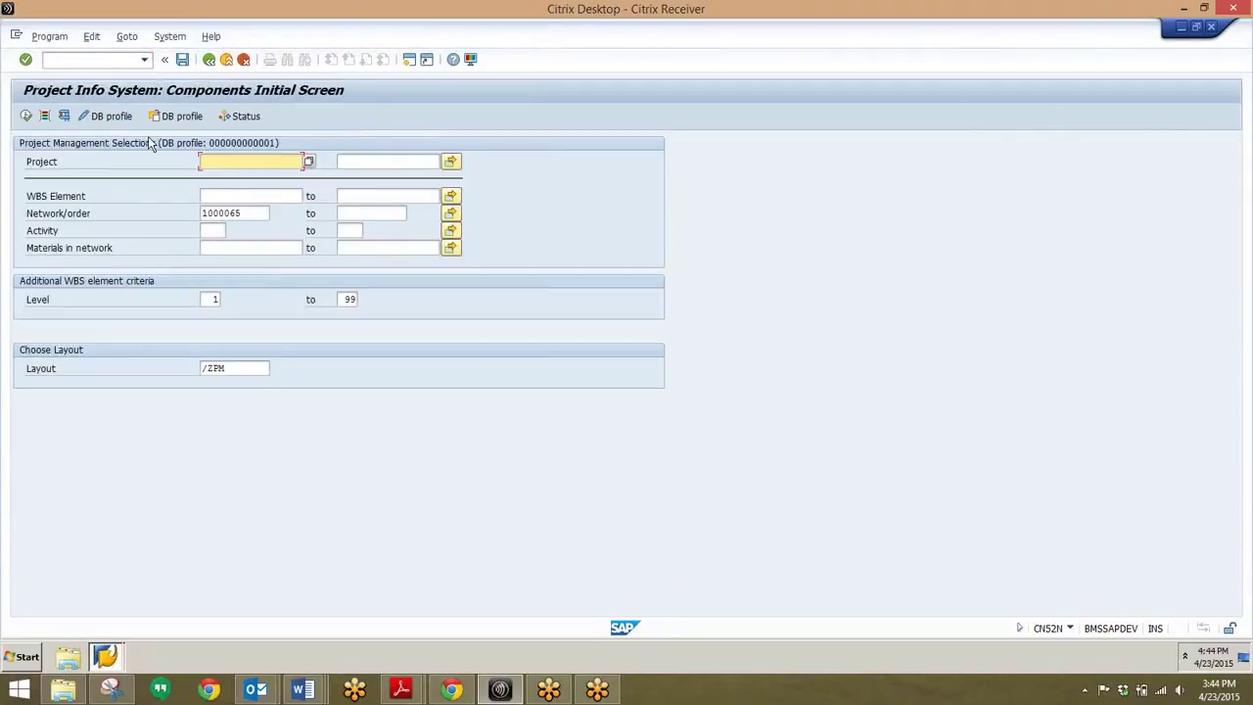
- Replace network/order 1000065 with project e54 and execute the components report
{"action": "double_click", "coordinate": [224, 214]}
{"action": "key", "text": "BackSpace"}
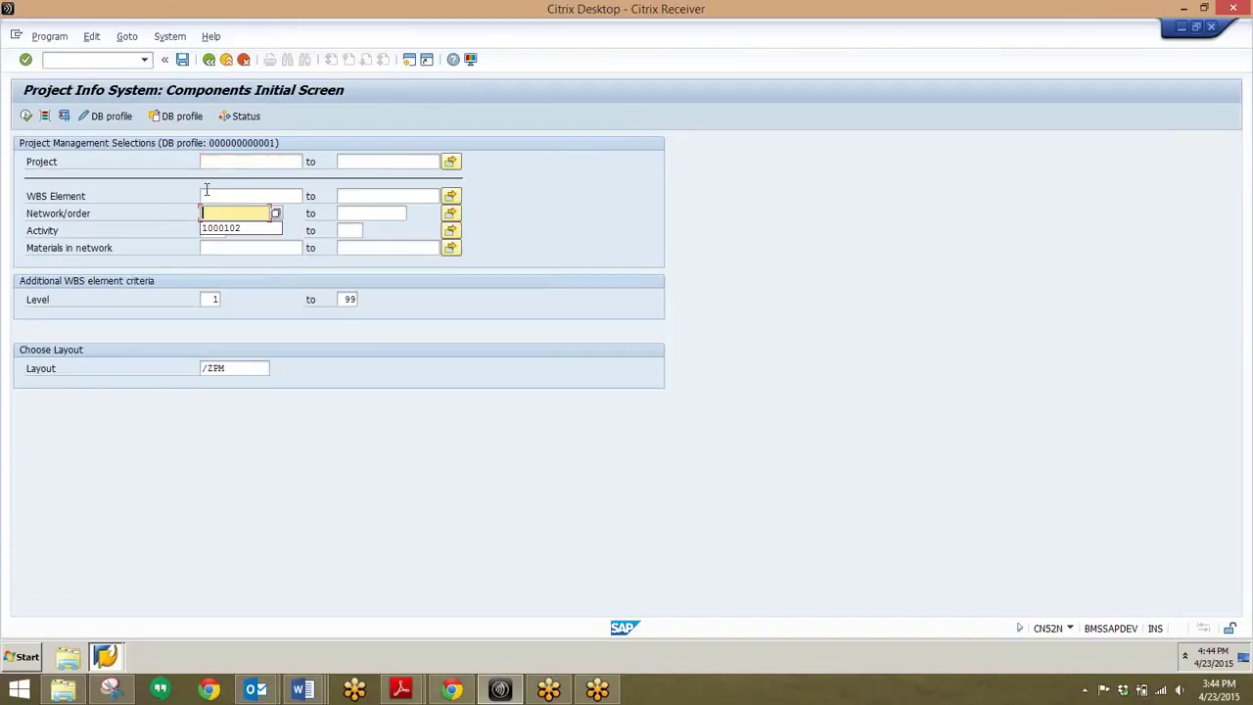
{"action": "key", "text": "Escape"}
{"action": "left_click", "coordinate": [264, 161]}
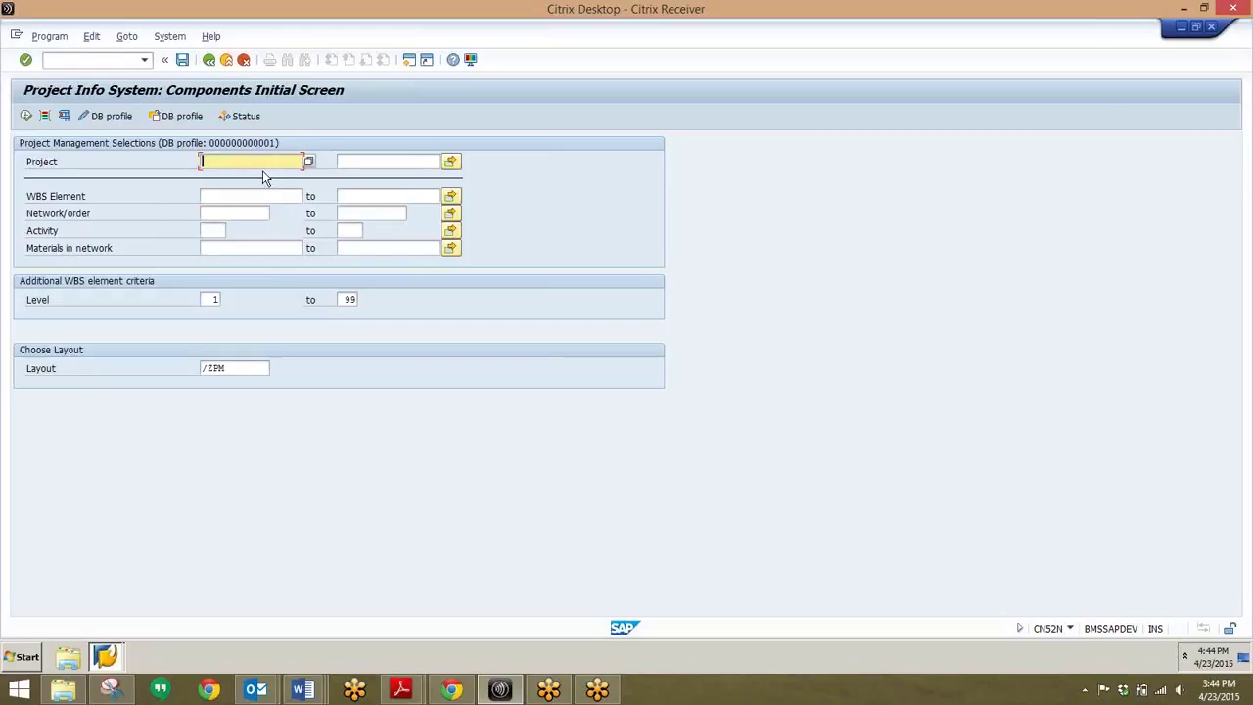
{"action": "type", "text": "d54"}
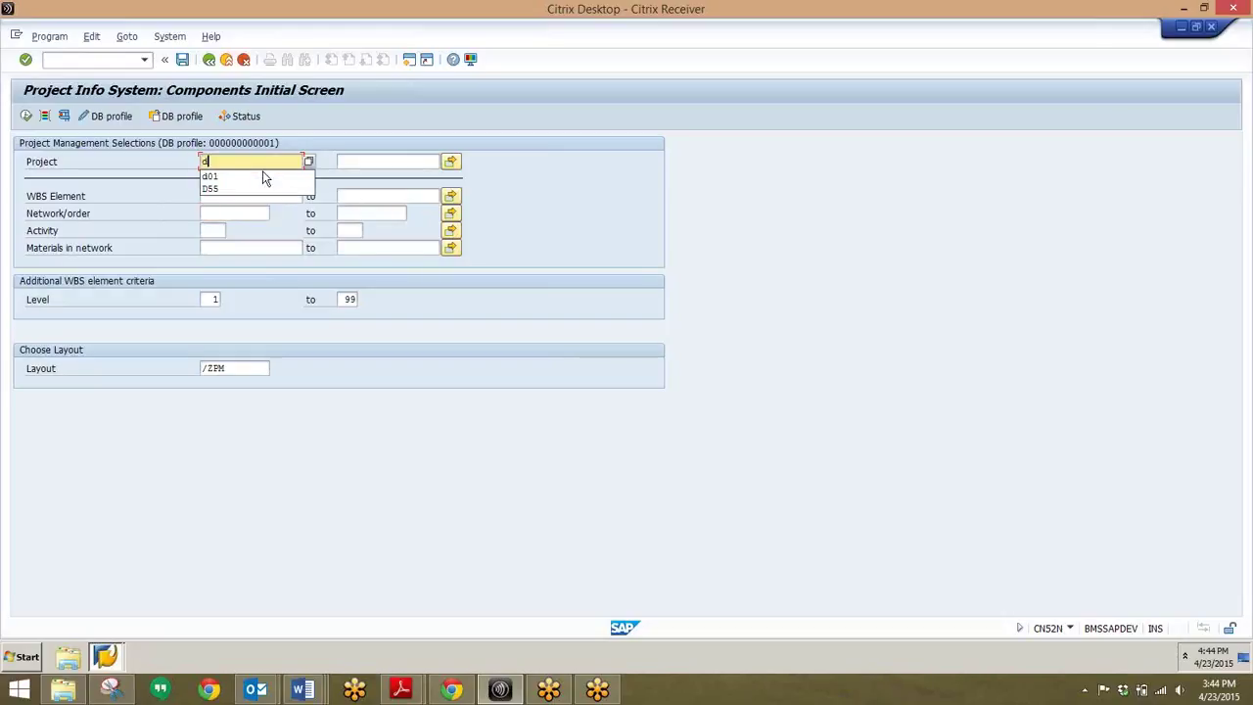
{"action": "key", "text": "BackSpace"}
{"action": "key", "text": "BackSpace"}
{"action": "key", "text": "BackSpace"}
{"action": "type", "text": "e5"}
{"action": "left_click", "coordinate": [263, 178]}
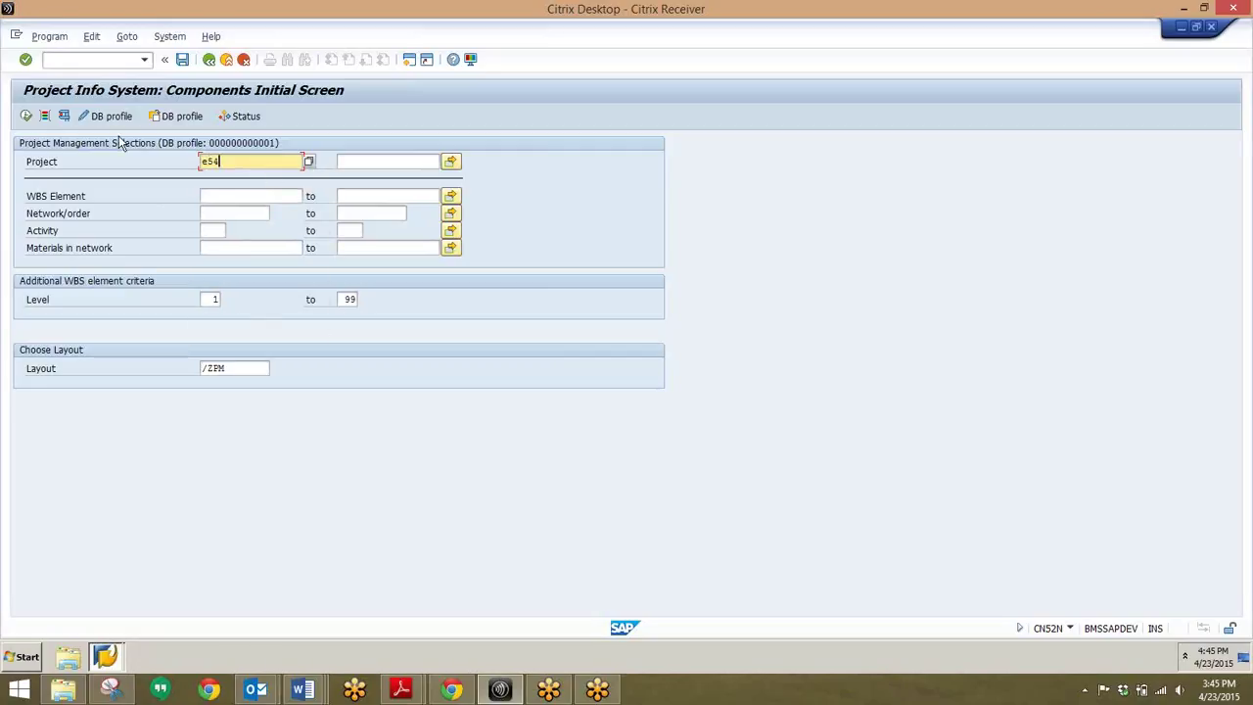
{"action": "left_click", "coordinate": [27, 115]}
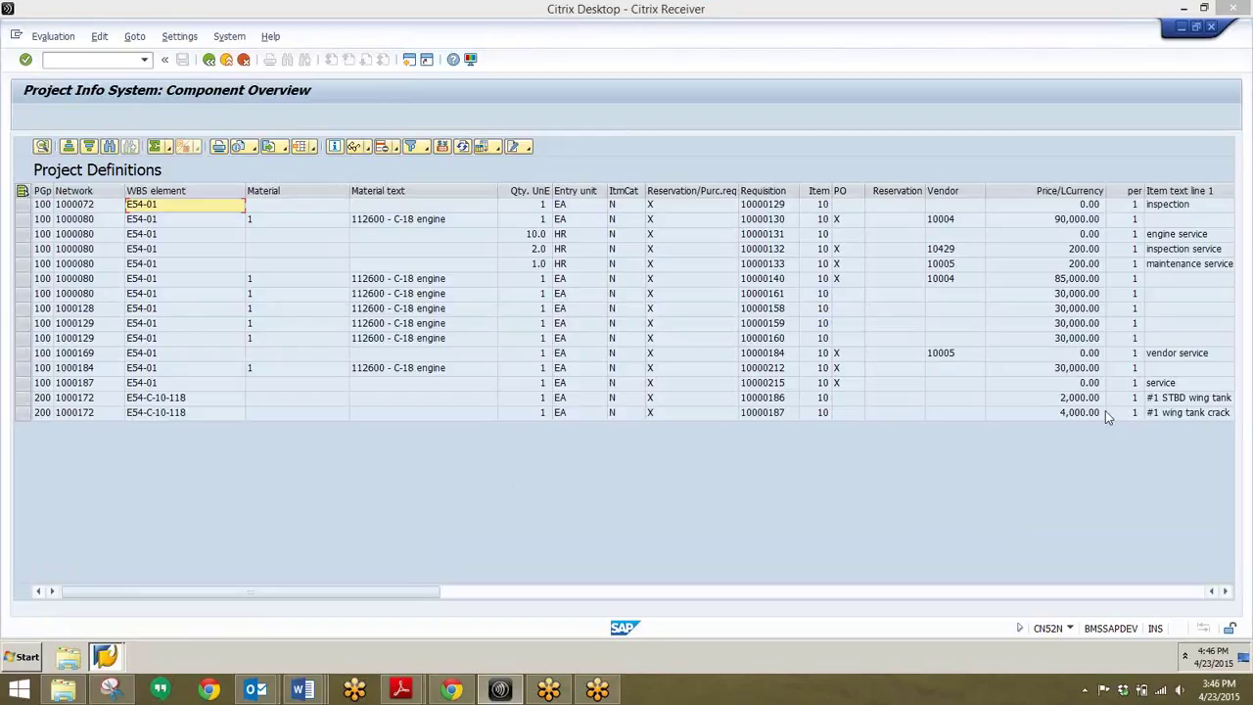
- Run the IP24 Maintenance Scheduling Overview List with all selection fields left at their defaults
{"action": "left_click", "coordinate": [86, 60]}
{"action": "type", "text": "/nip24"}
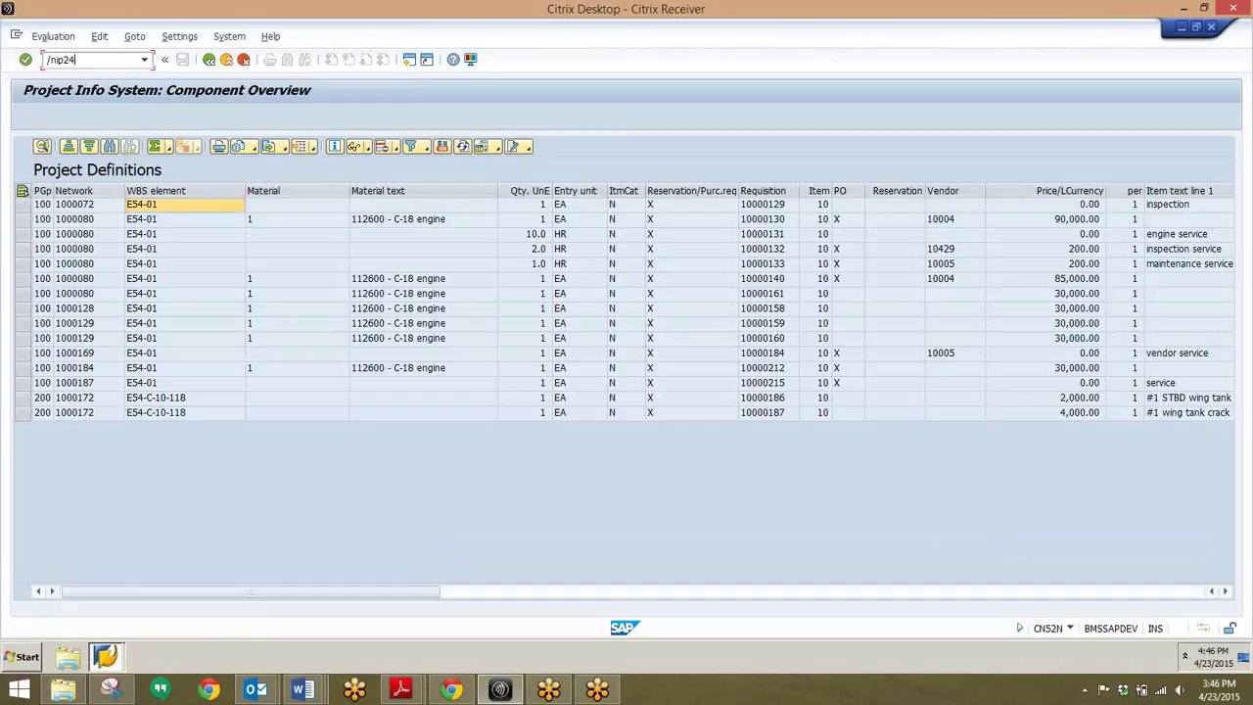
{"action": "key", "text": "Return"}
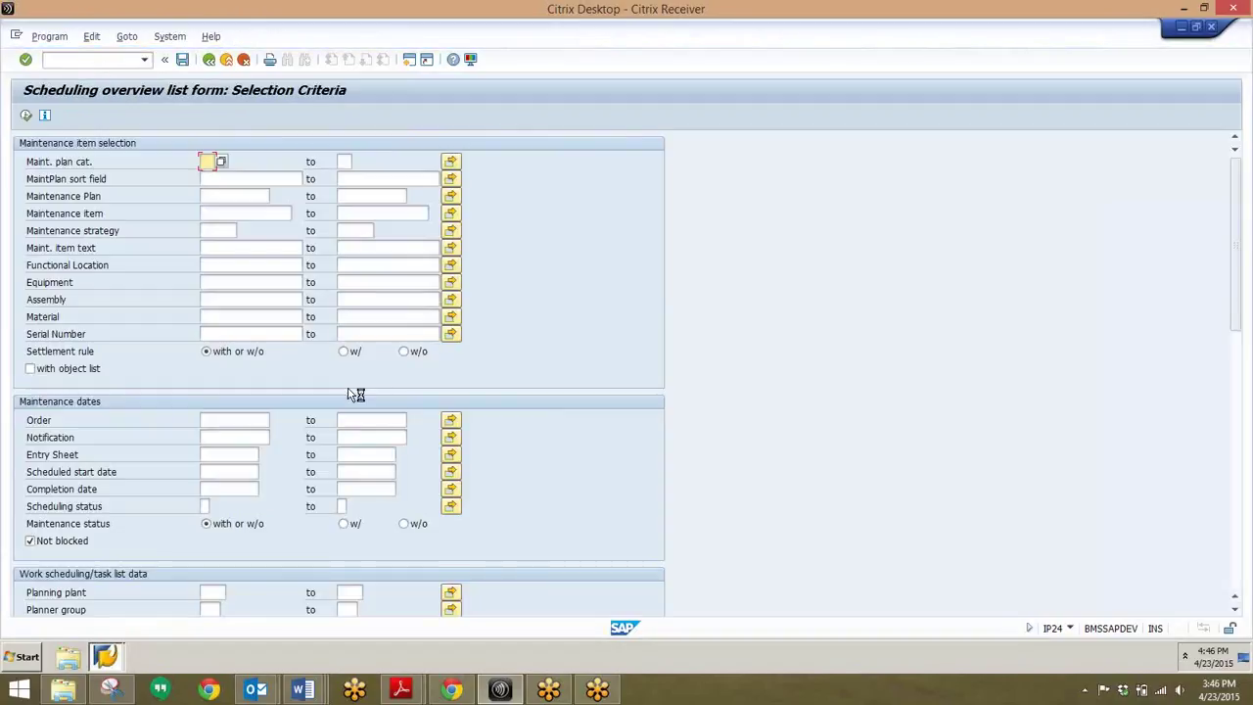
{"action": "scroll", "coordinate": [352, 396], "scroll_direction": "down", "scroll_amount": 3}
{"action": "scroll", "coordinate": [349, 393], "scroll_direction": "down", "scroll_amount": 3}
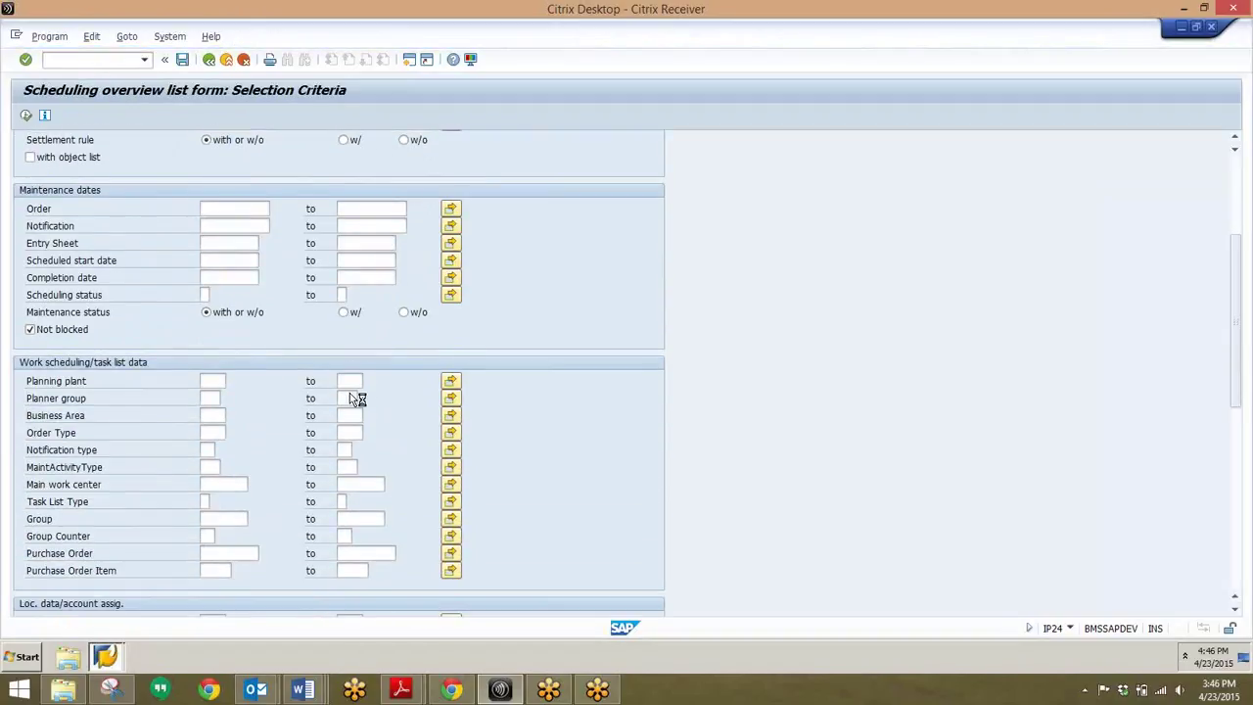
{"action": "scroll", "coordinate": [349, 392], "scroll_direction": "up", "scroll_amount": 3}
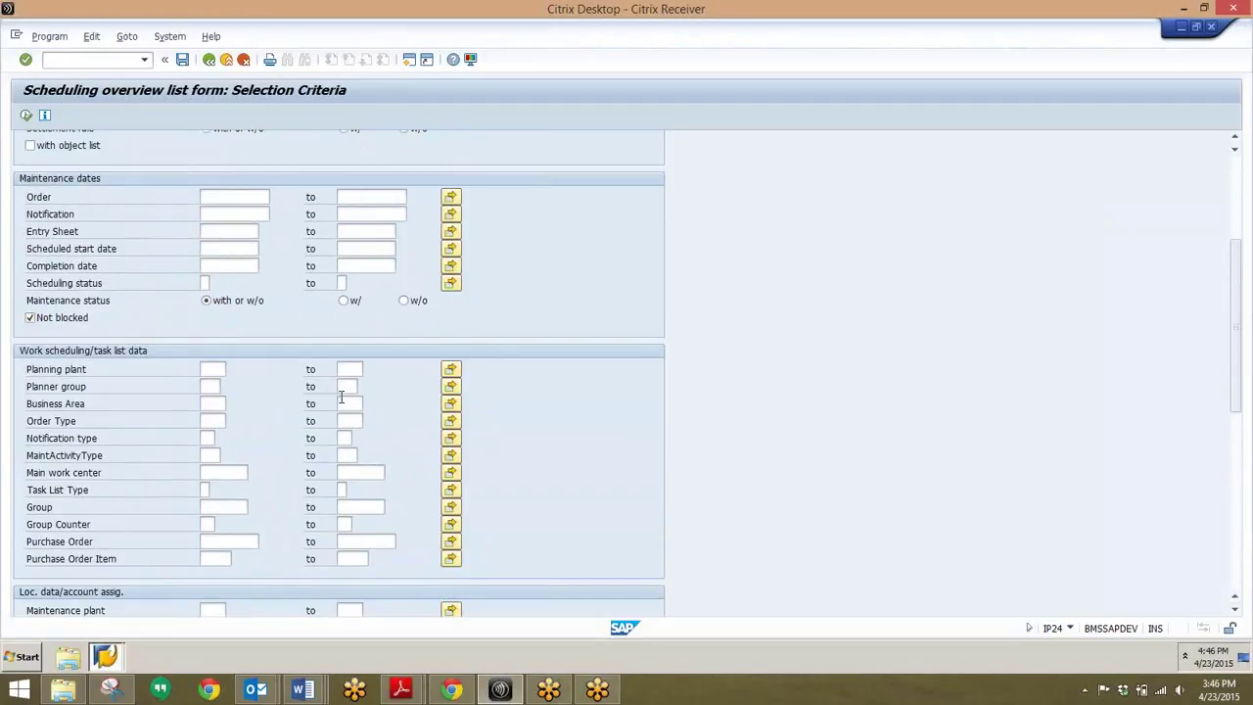
{"action": "scroll", "coordinate": [341, 396], "scroll_direction": "up", "scroll_amount": 5}
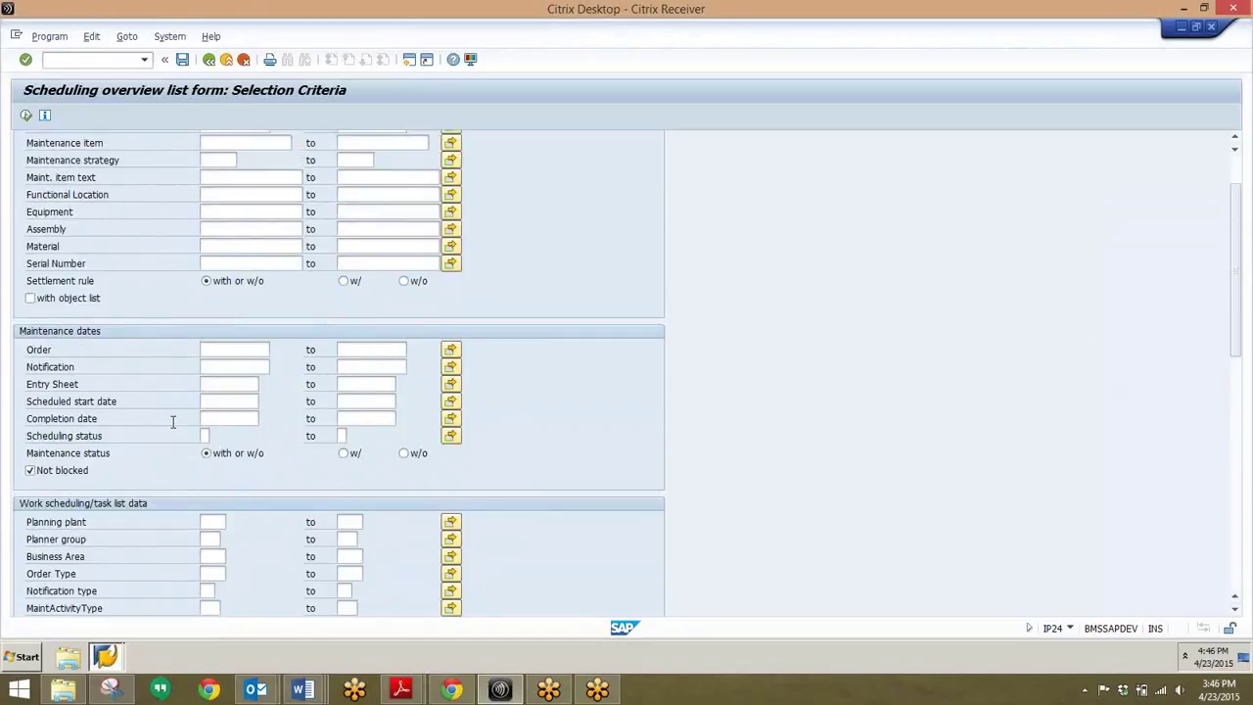
{"action": "scroll", "coordinate": [176, 421], "scroll_direction": "up", "scroll_amount": 3}
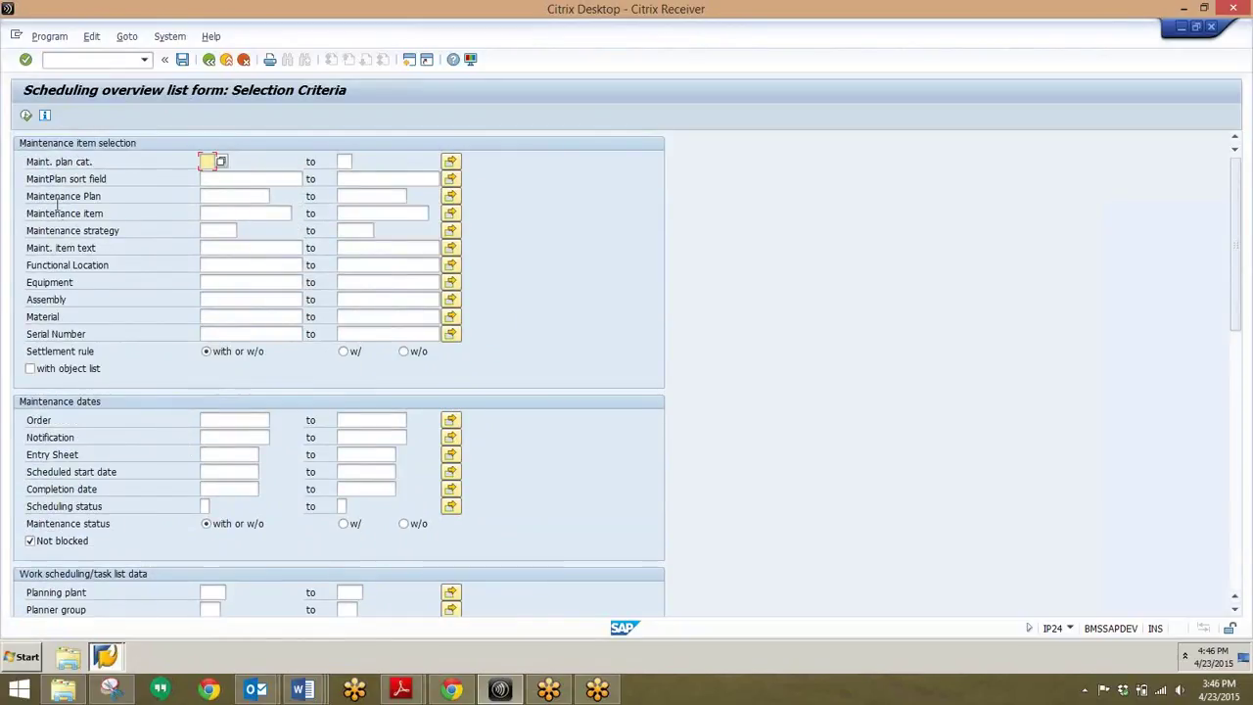
{"action": "left_click", "coordinate": [25, 116]}
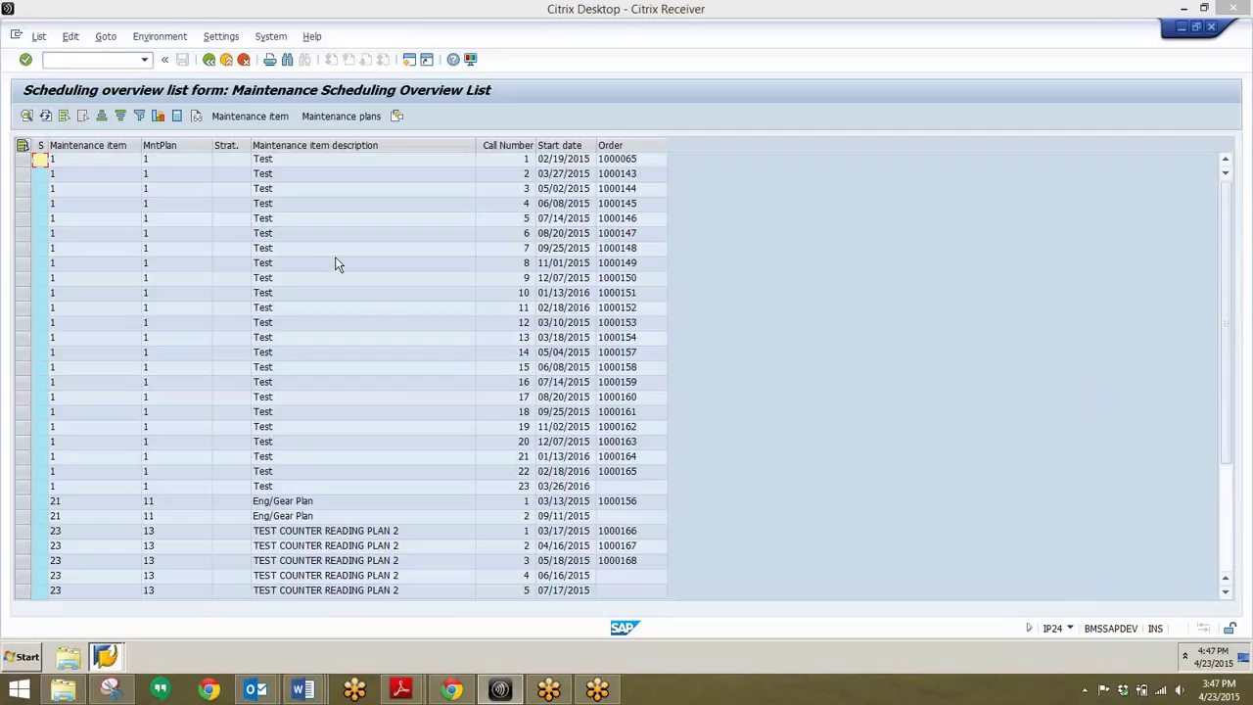
- Open the Eng/Gear Plan call for maintenance item 21 from the IP24 list
{"action": "left_click", "coordinate": [350, 370]}
{"action": "scroll", "coordinate": [353, 374], "scroll_direction": "down", "scroll_amount": 4}
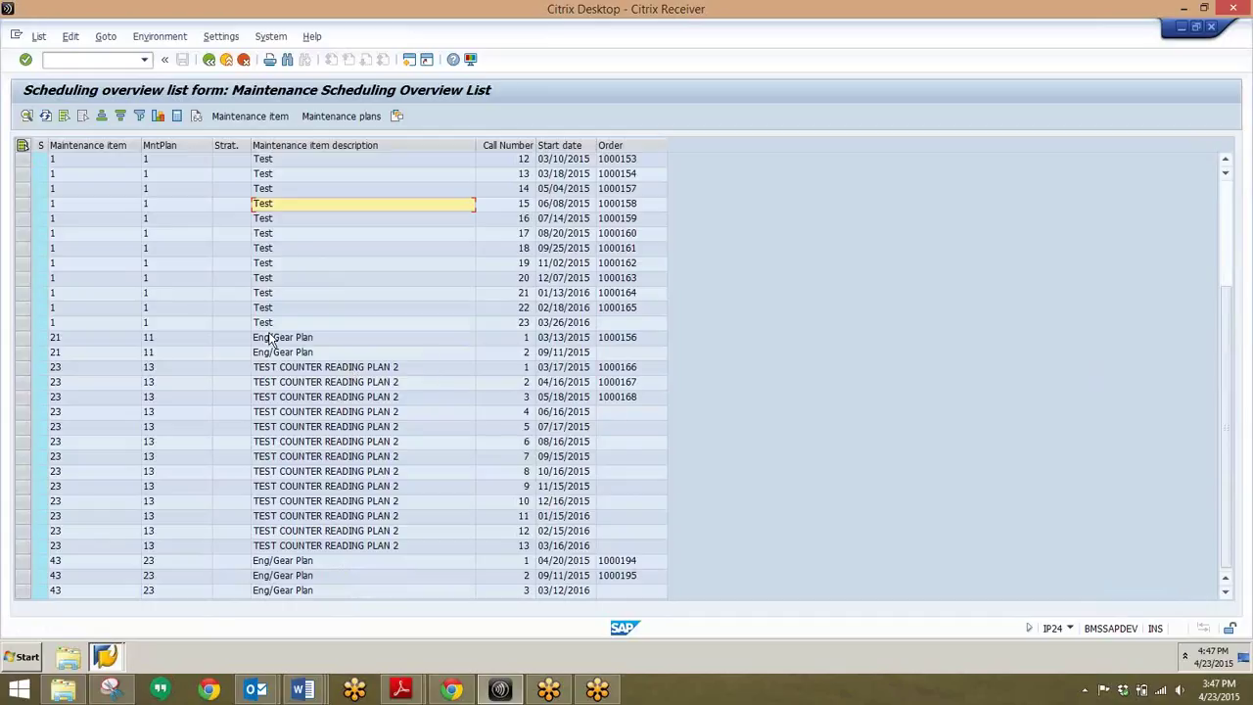
{"action": "left_click", "coordinate": [272, 336]}
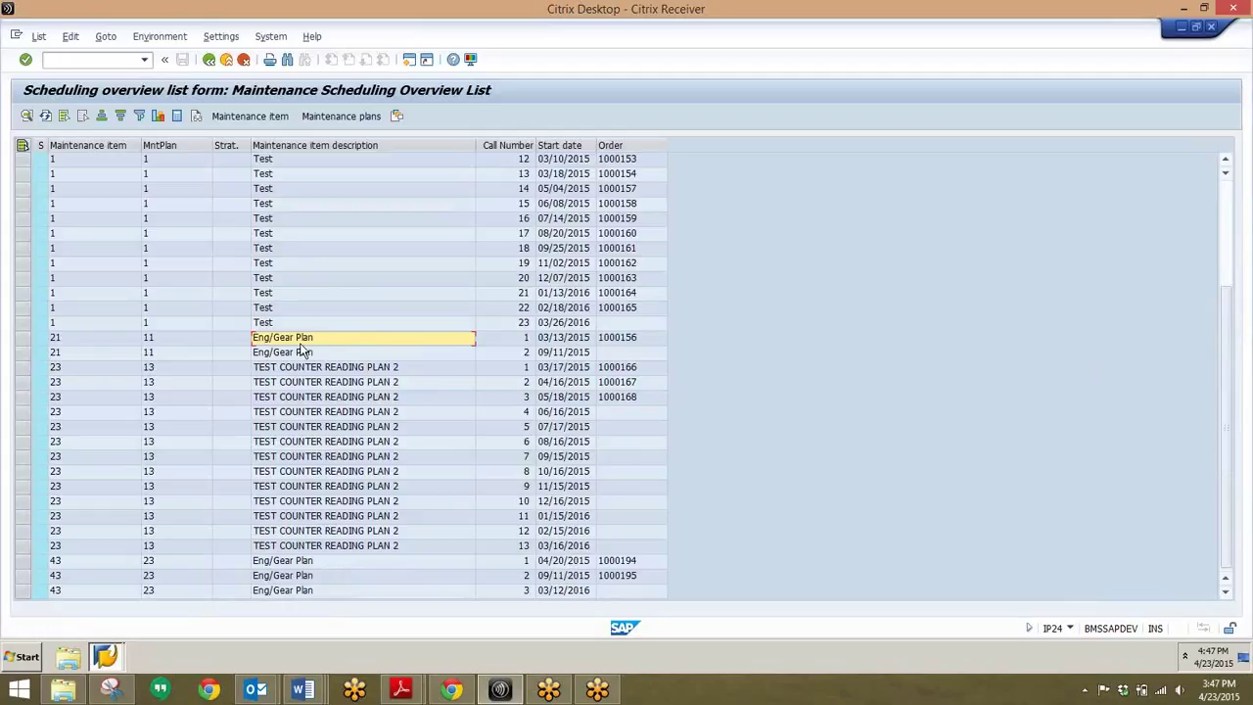
{"action": "double_click", "coordinate": [295, 340]}
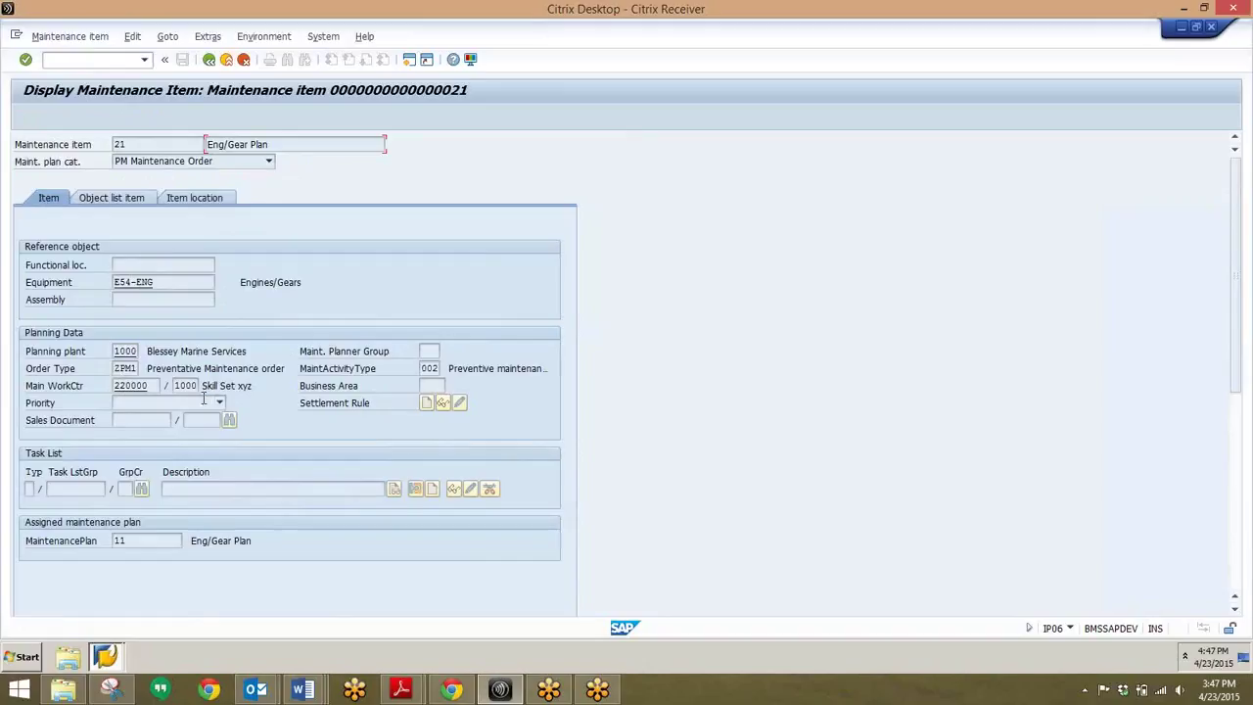
- Review item 21's Item location and Item tabs, then go back to the overview list
{"action": "left_click", "coordinate": [189, 205]}
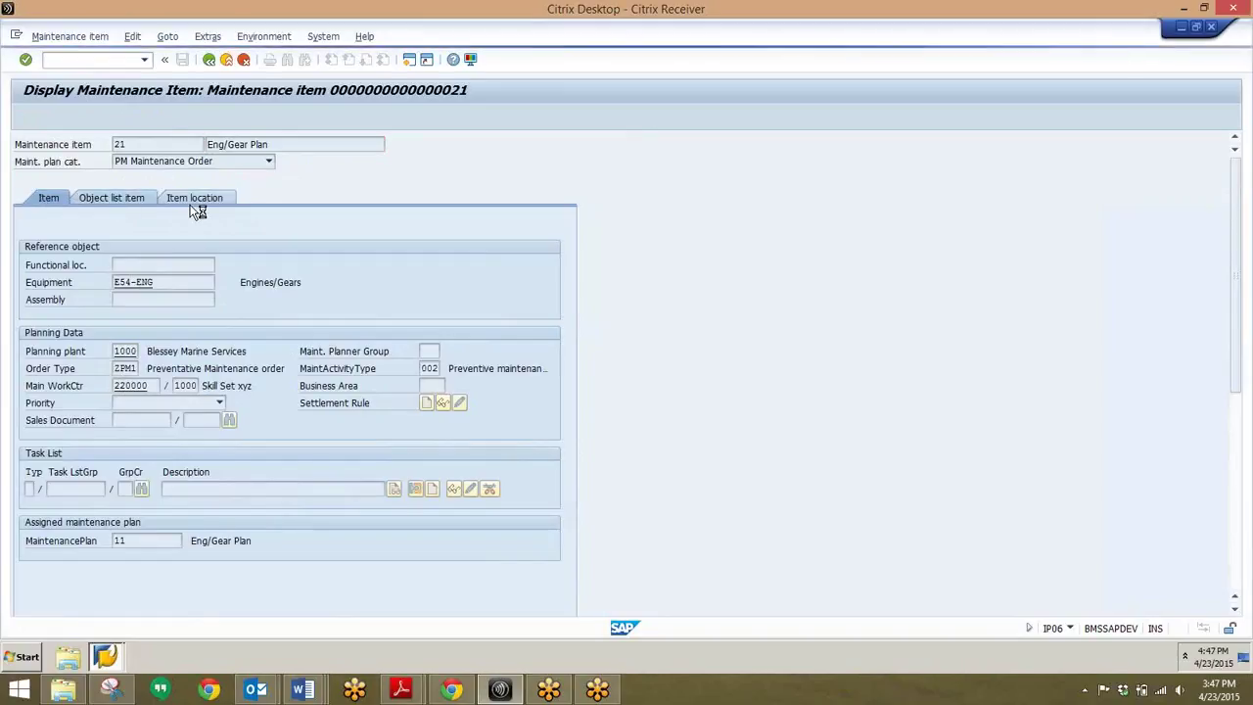
{"action": "left_click", "coordinate": [49, 198]}
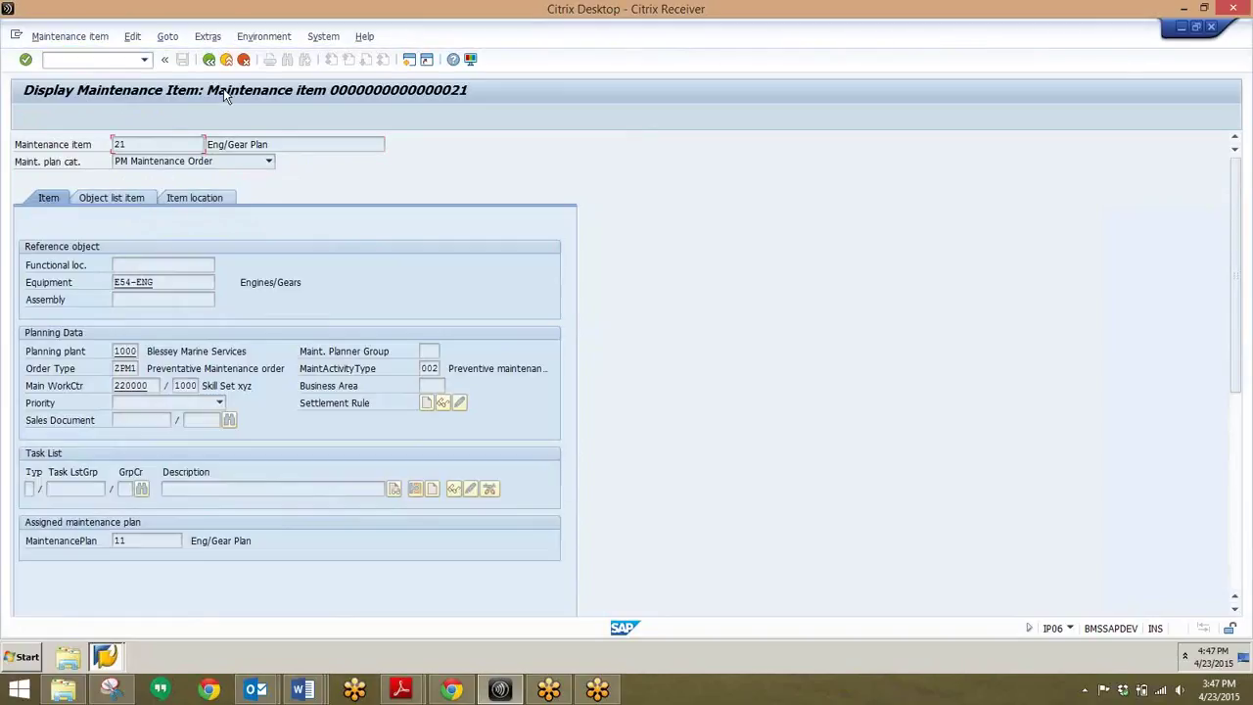
{"action": "left_click", "coordinate": [209, 58]}
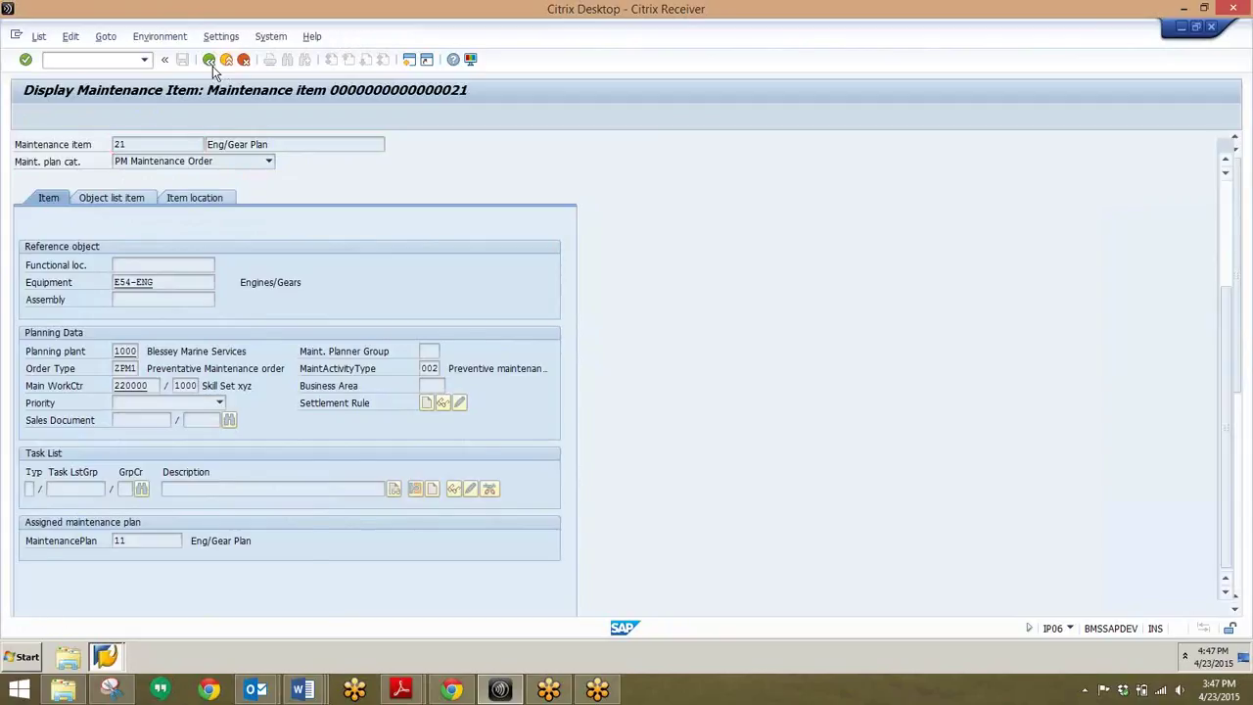
{"action": "left_click", "coordinate": [210, 60]}
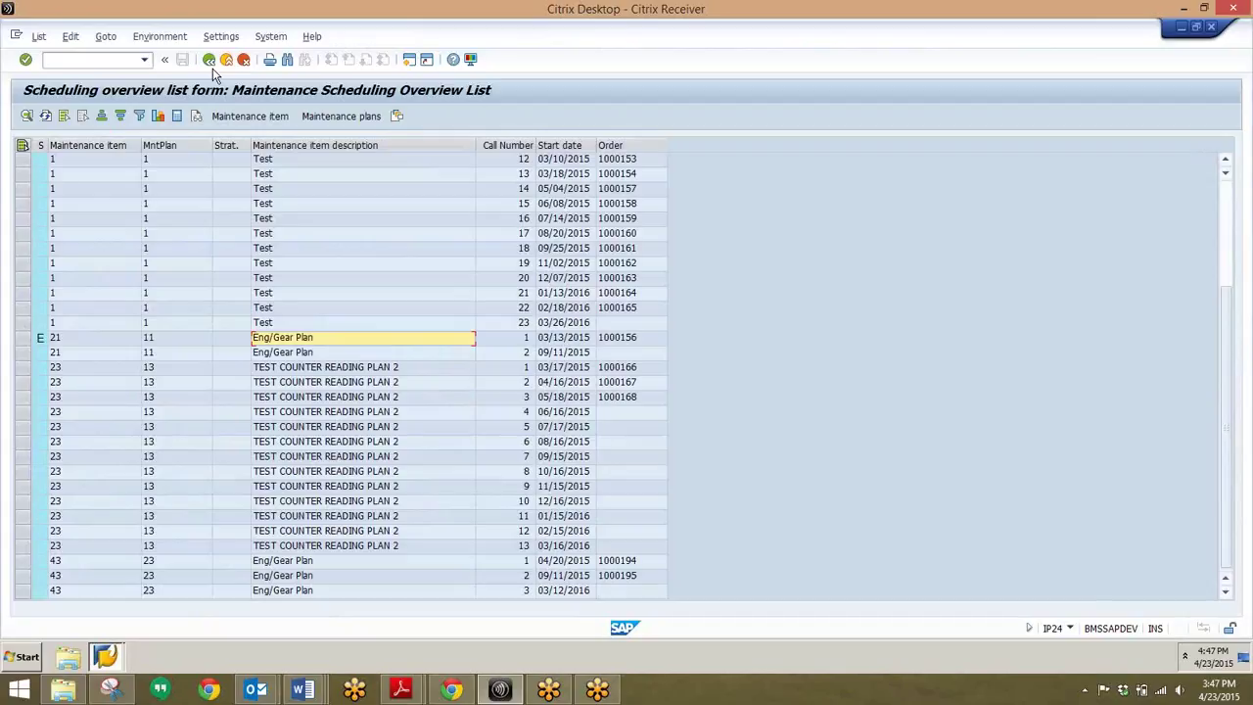
- Start transaction ME5J, the purchase requisitions for project report
{"action": "left_click", "coordinate": [104, 60]}
{"action": "type", "text": "/n"}
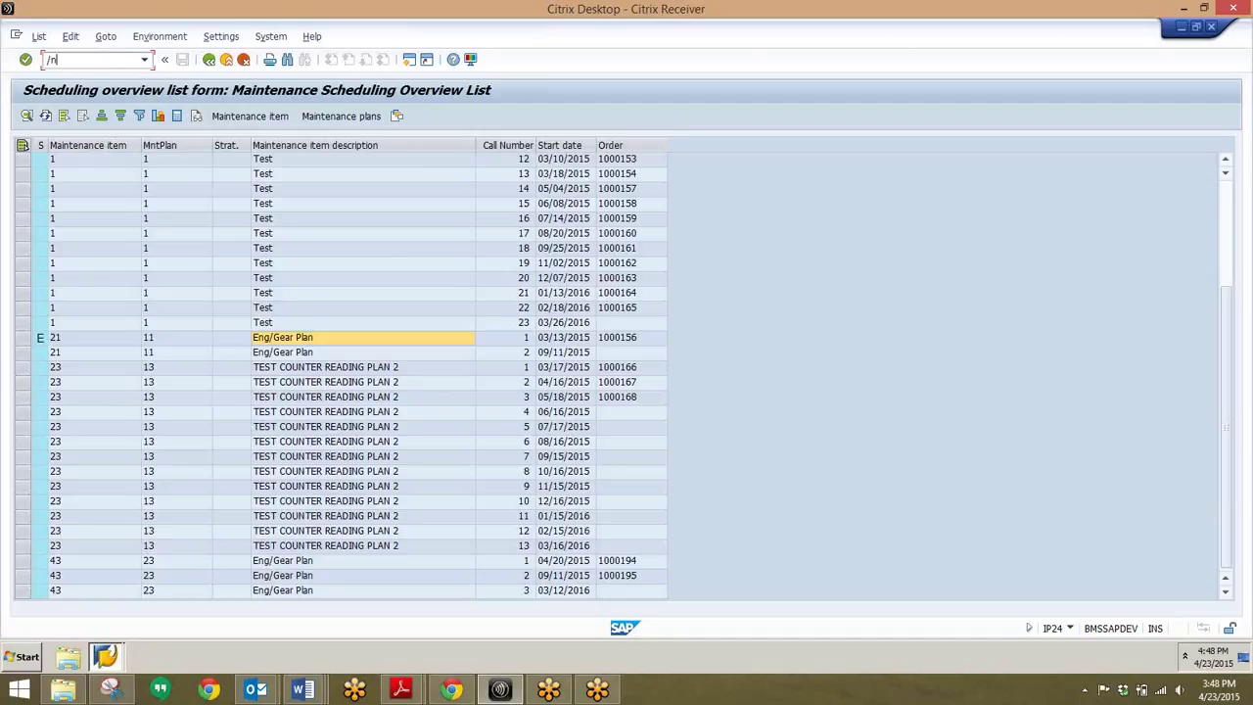
{"action": "type", "text": "me5j"}
{"action": "key", "text": "Return"}
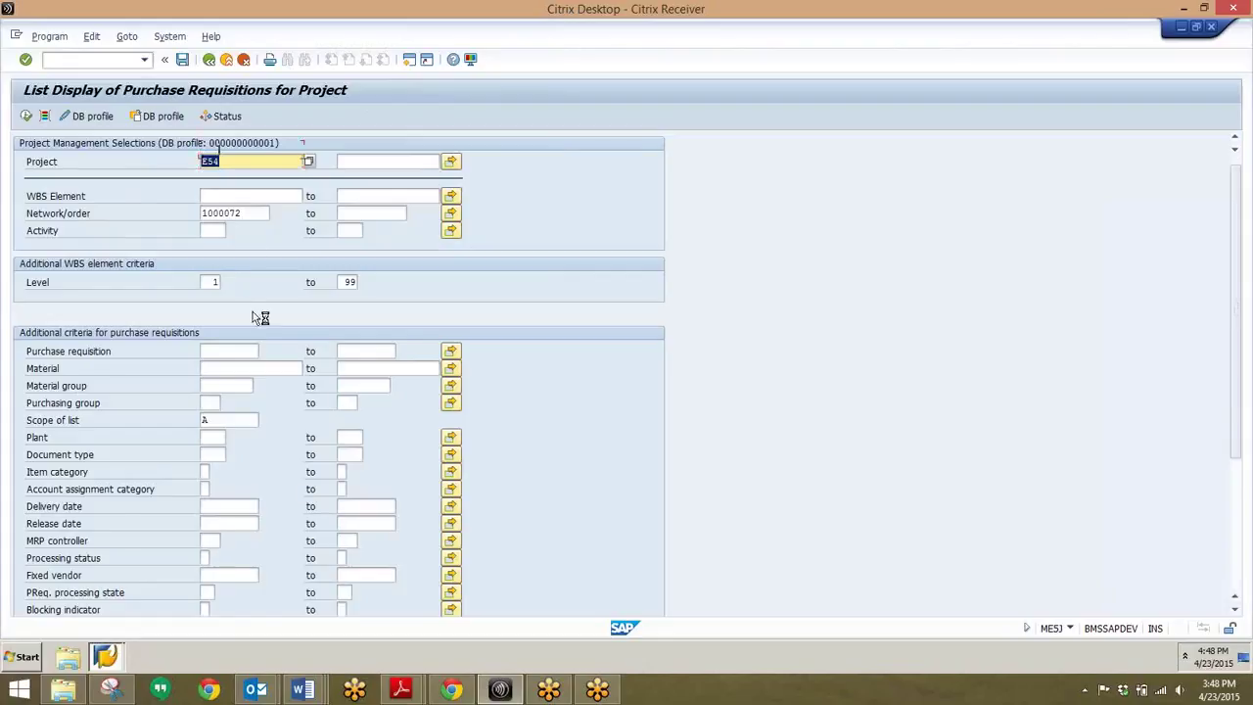
- Clear project E54 and network/order 1000072 from the criteria and try running the report
{"action": "scroll", "coordinate": [237, 283], "scroll_direction": "down", "scroll_amount": 1}
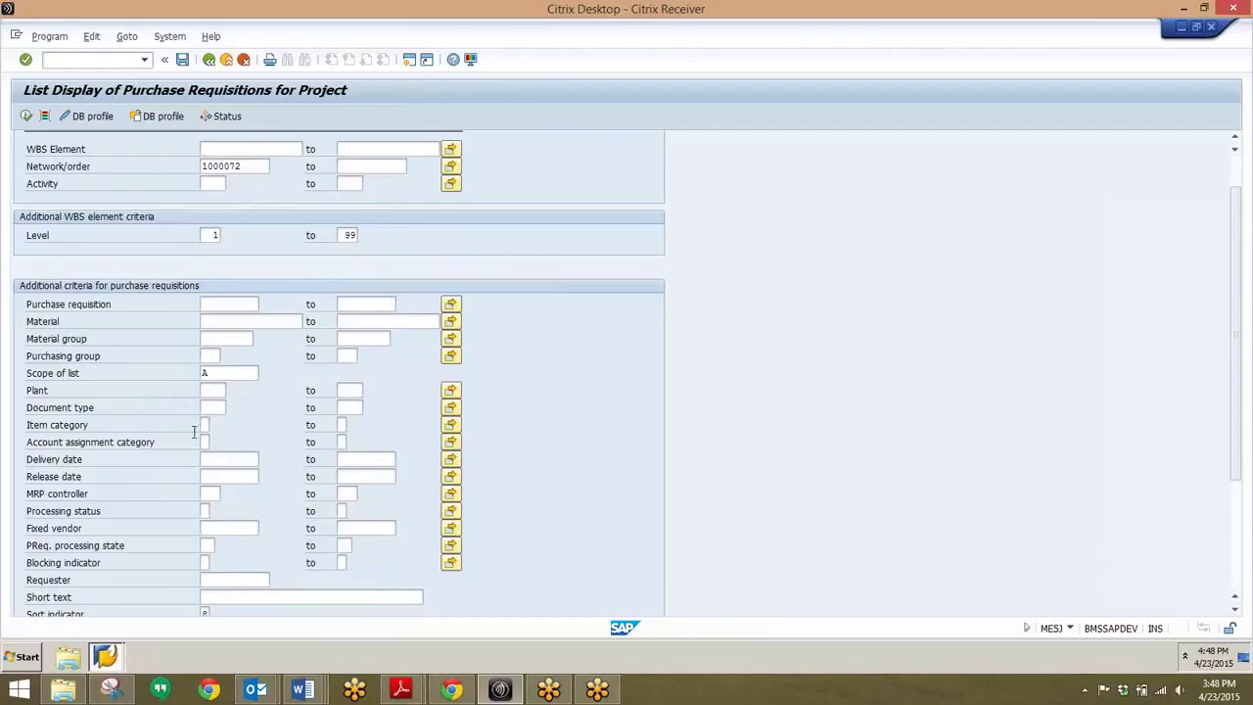
{"action": "scroll", "coordinate": [193, 432], "scroll_direction": "down", "scroll_amount": 4}
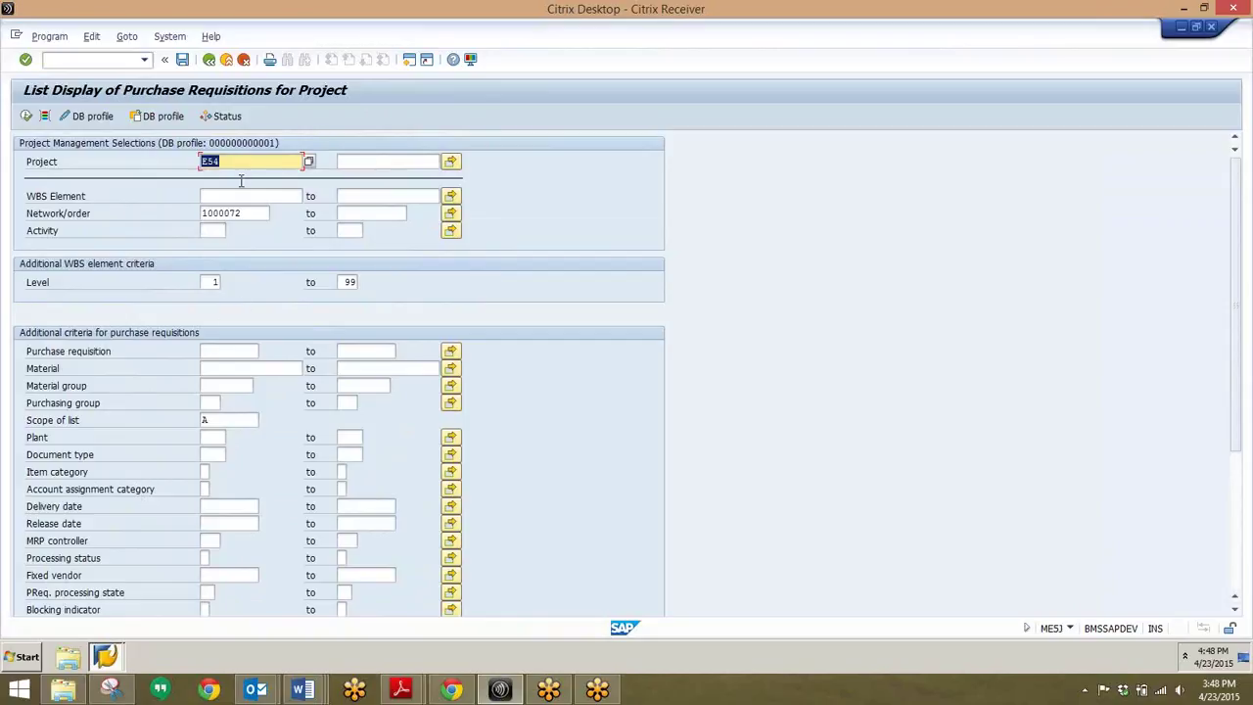
{"action": "key", "text": "BackSpace"}
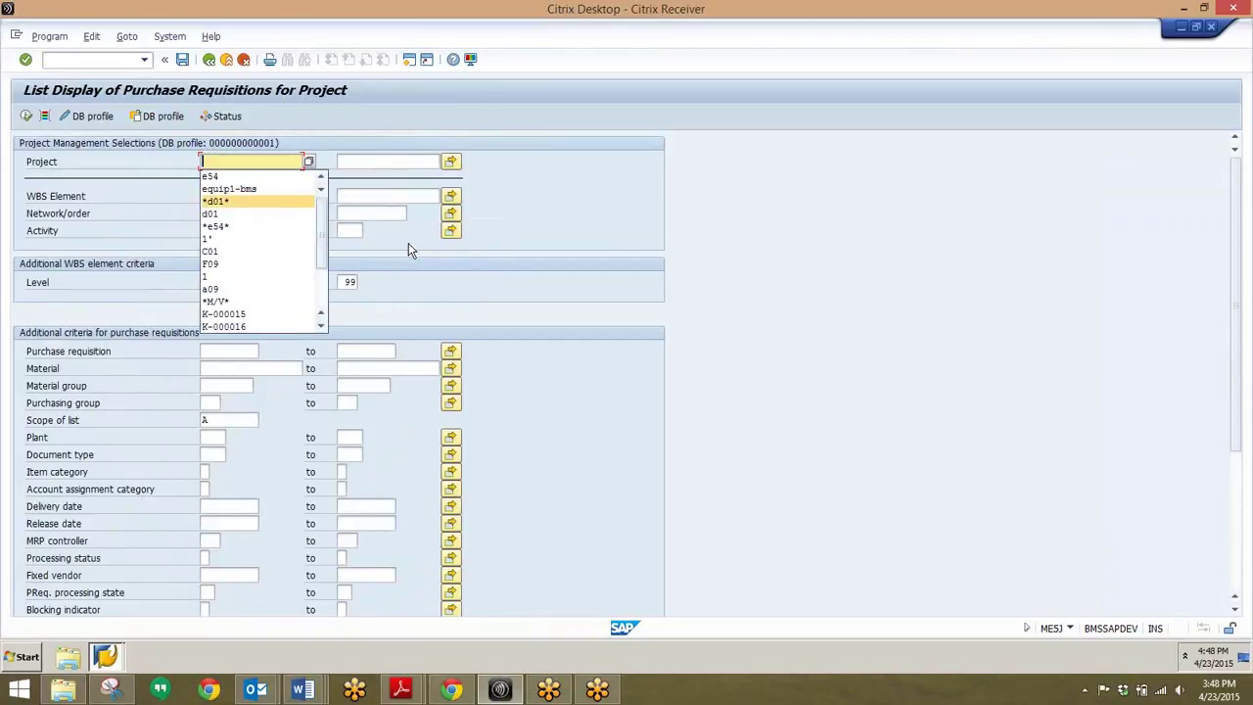
{"action": "left_click", "coordinate": [401, 245]}
{"action": "left_click_drag", "start_coordinate": [266, 213], "coordinate": [200, 216]}
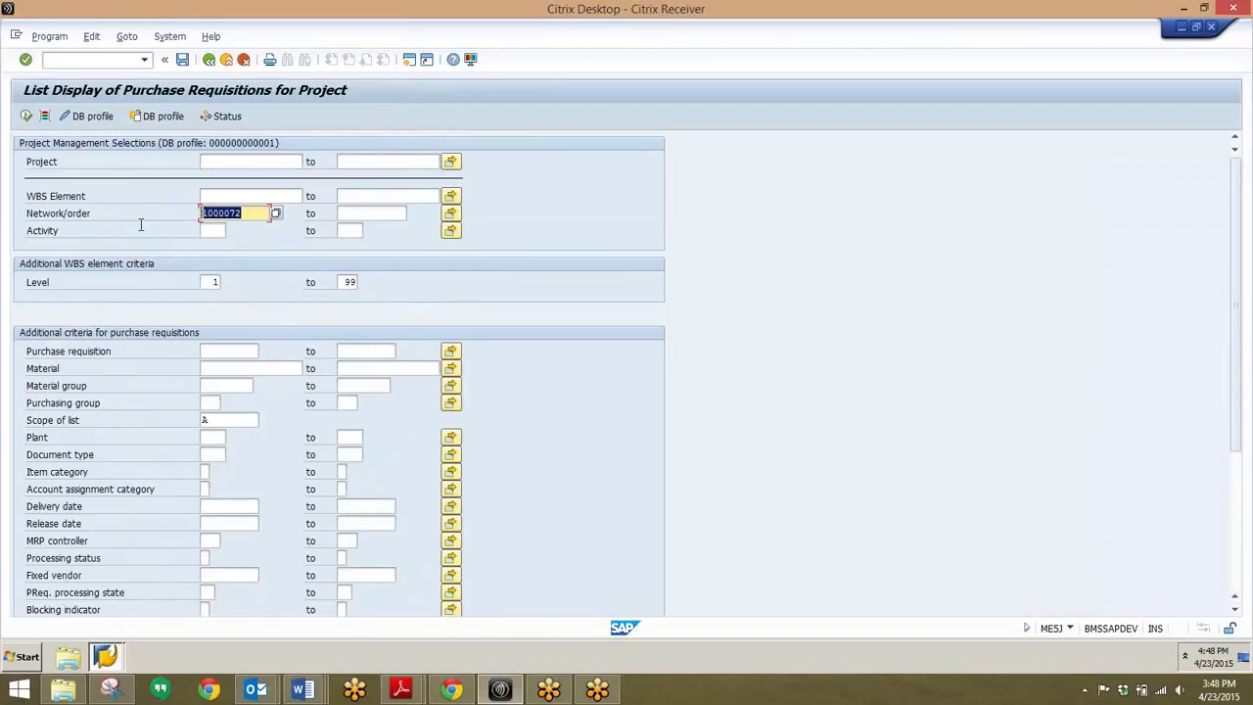
{"action": "key", "text": "BackSpace"}
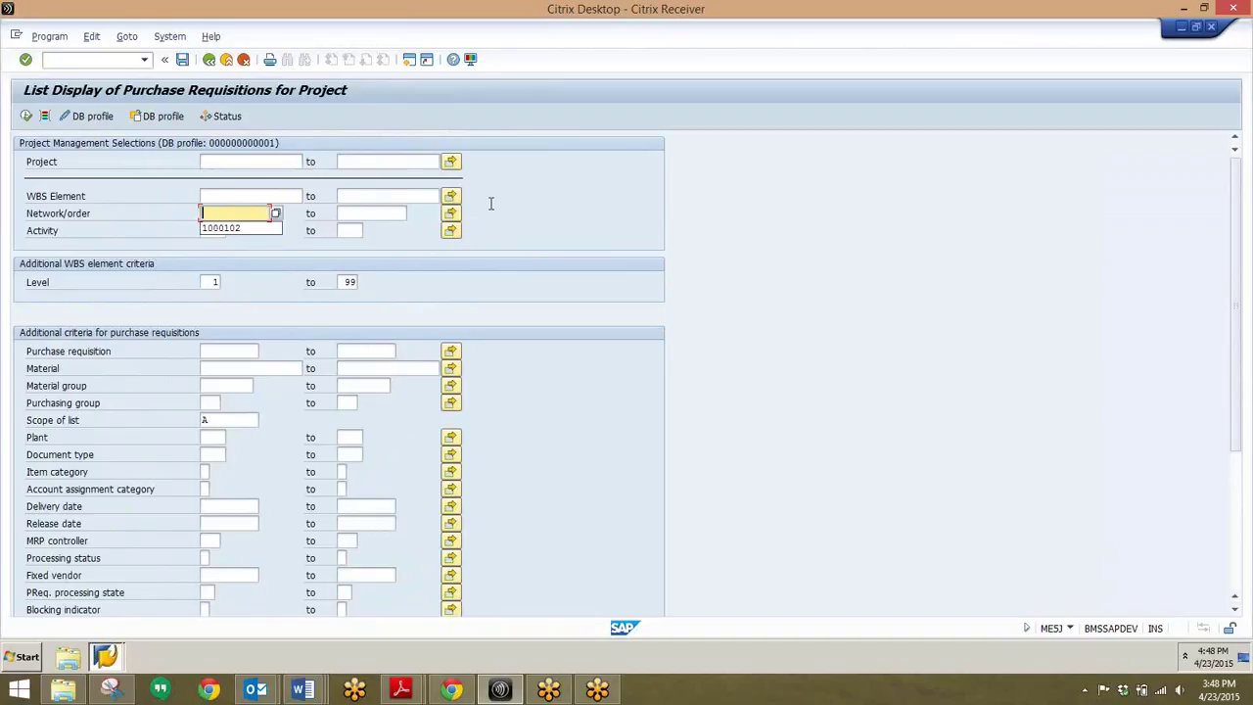
{"action": "left_click", "coordinate": [225, 318]}
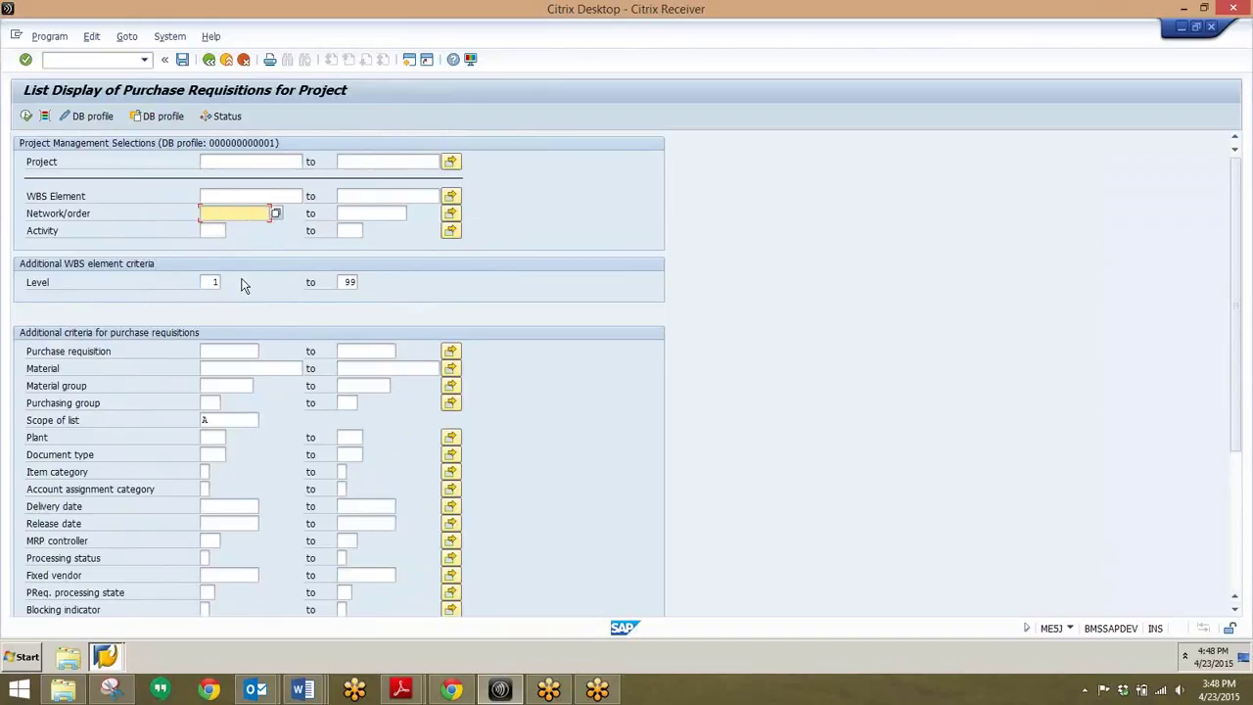
{"action": "left_click", "coordinate": [25, 117]}
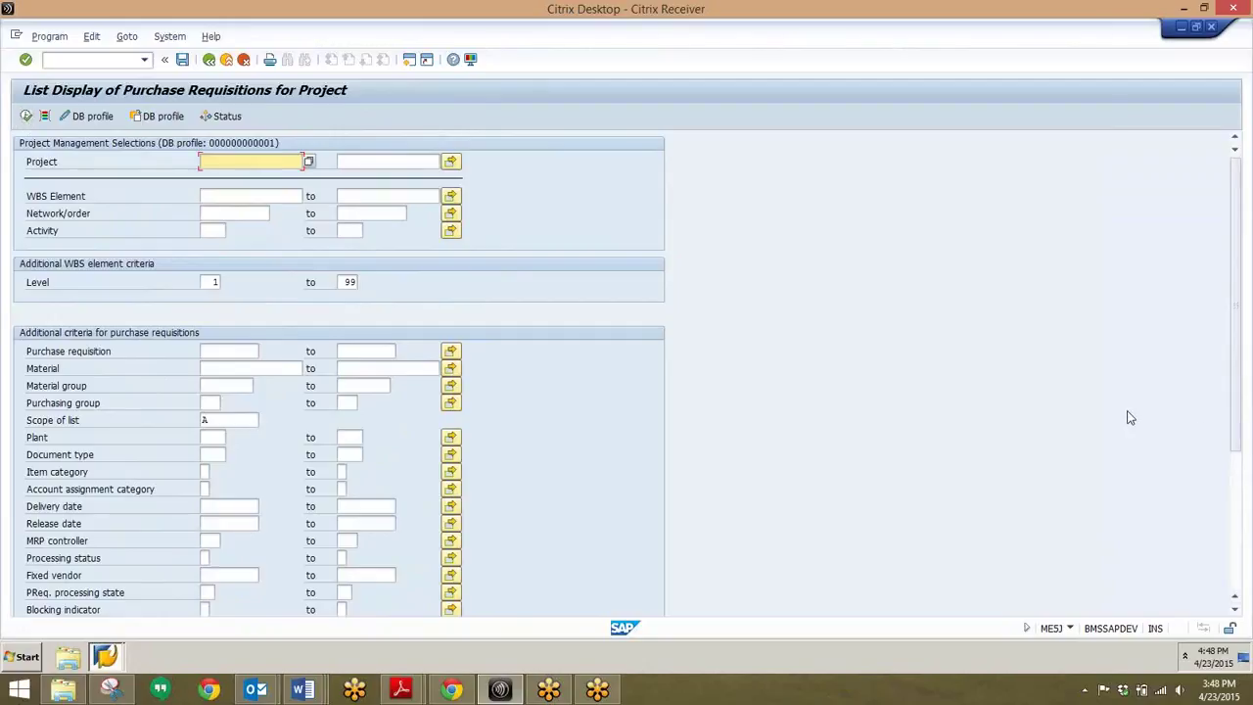
- Enter project e54 and execute the purchase requisition list
{"action": "left_click", "coordinate": [231, 160]}
{"action": "type", "text": "e54"}
{"action": "left_click", "coordinate": [27, 116]}
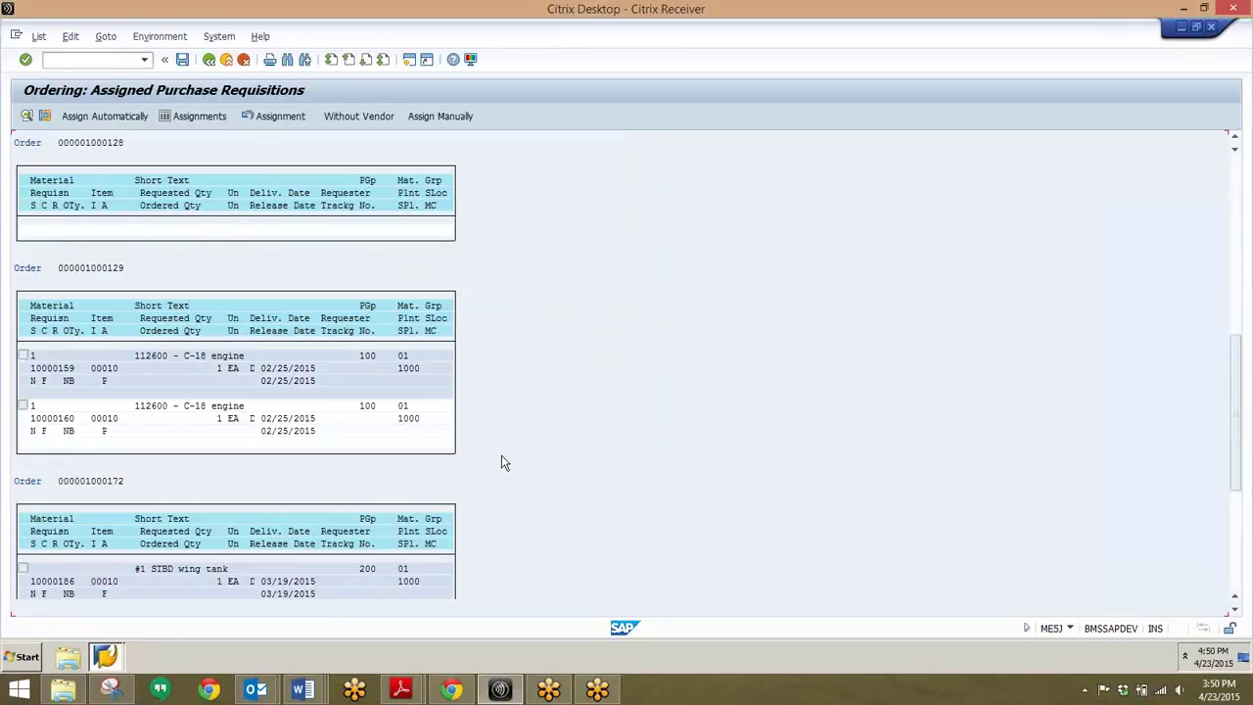
{"action": "scroll", "coordinate": [509, 461], "scroll_direction": "down", "scroll_amount": 5}
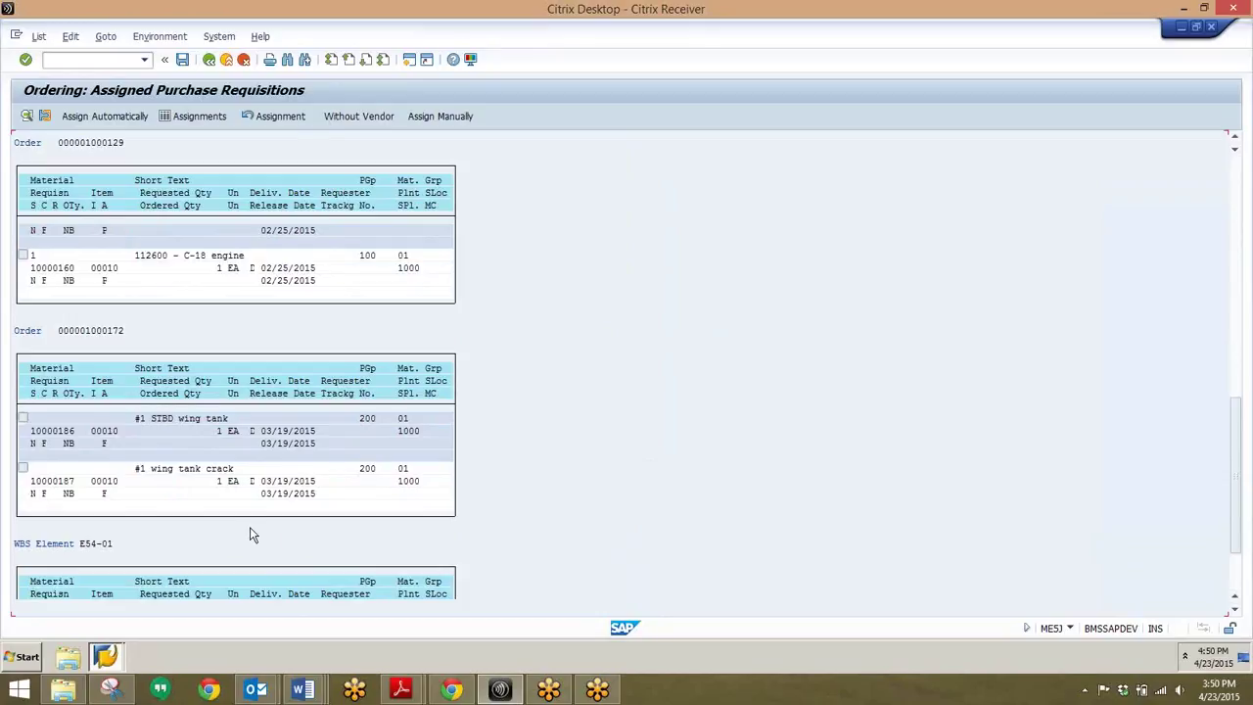
{"action": "scroll", "coordinate": [328, 441], "scroll_direction": "down", "scroll_amount": 3}
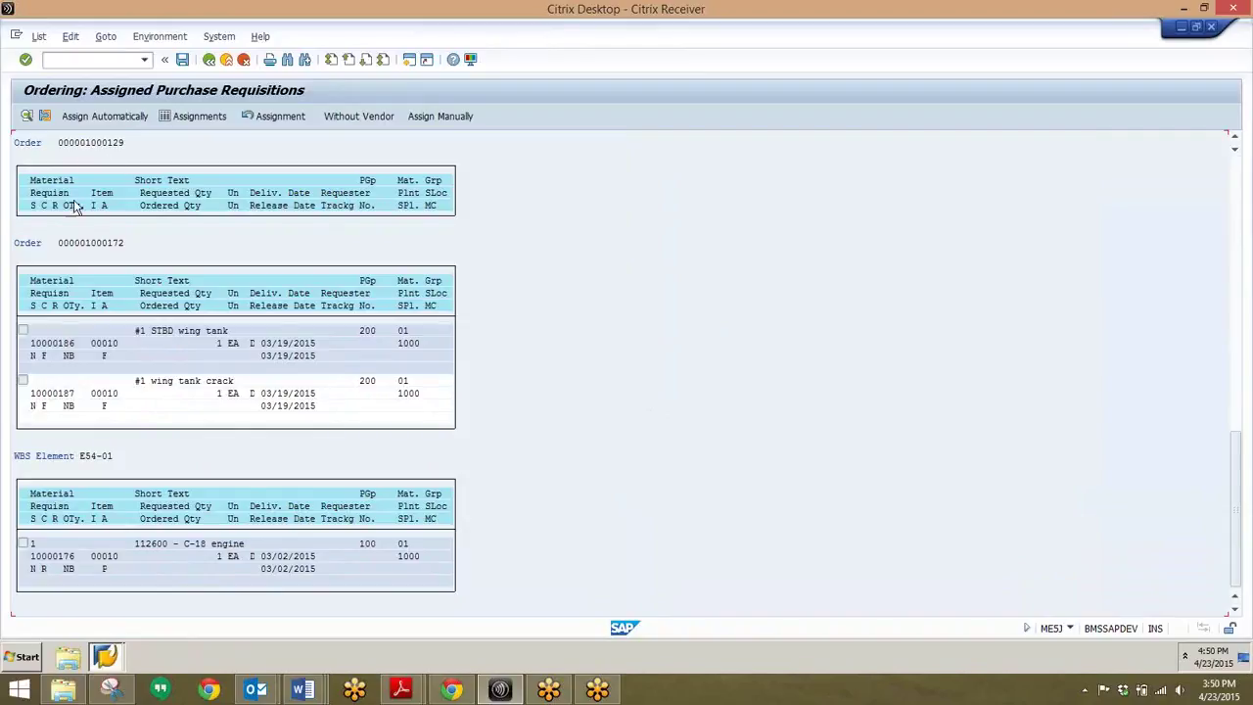
{"action": "left_click", "coordinate": [106, 59]}
{"action": "type", "text": "/nip19"}
- Start IP19, change the From Date to 01/23/2015, and execute it
{"action": "key", "text": "Return"}
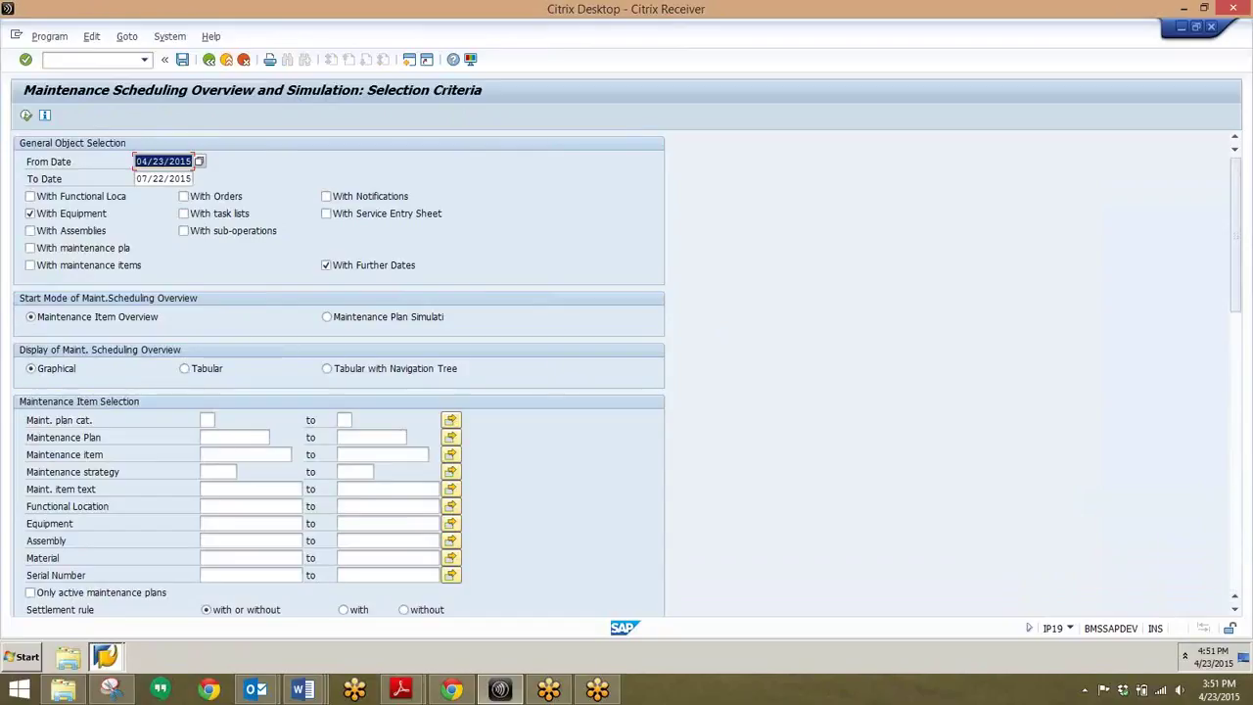
{"action": "left_click", "coordinate": [143, 161]}
{"action": "key", "text": "BackSpace"}
{"action": "type", "text": "1"}
{"action": "left_click", "coordinate": [26, 116]}
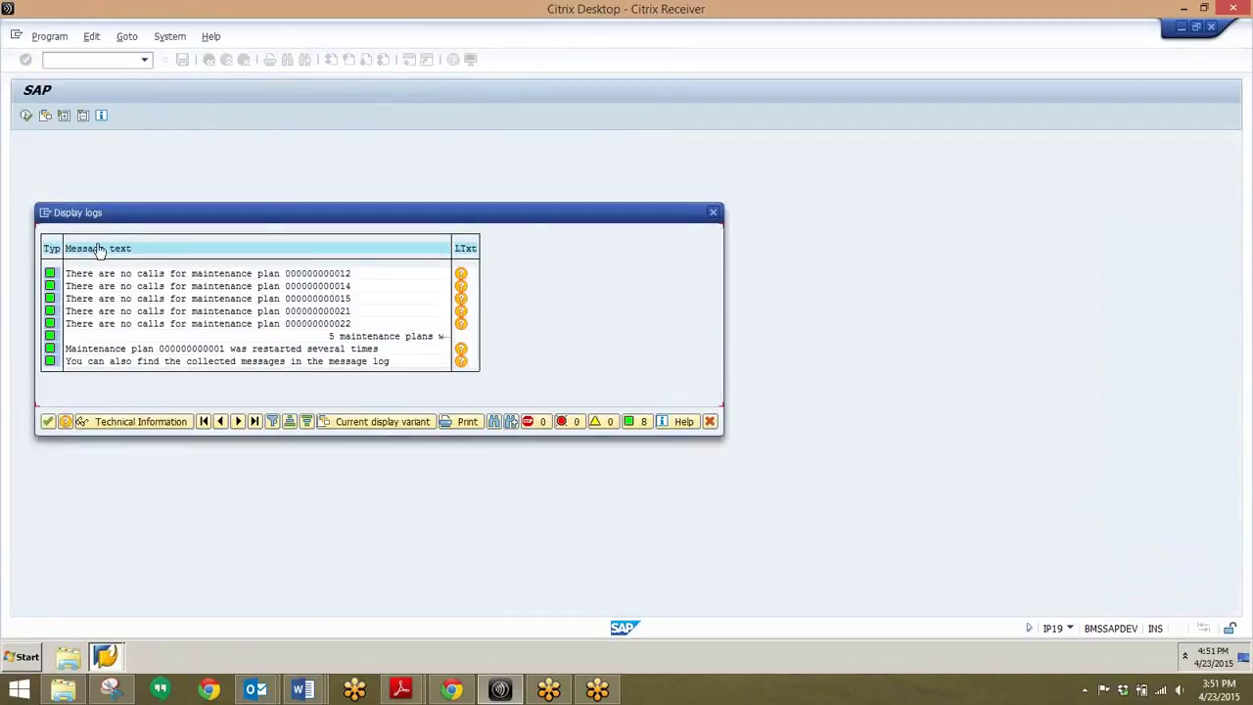
- Continue past the Display logs dialog to reach the Gantt chart sorted by equipment
{"action": "left_click", "coordinate": [51, 421]}
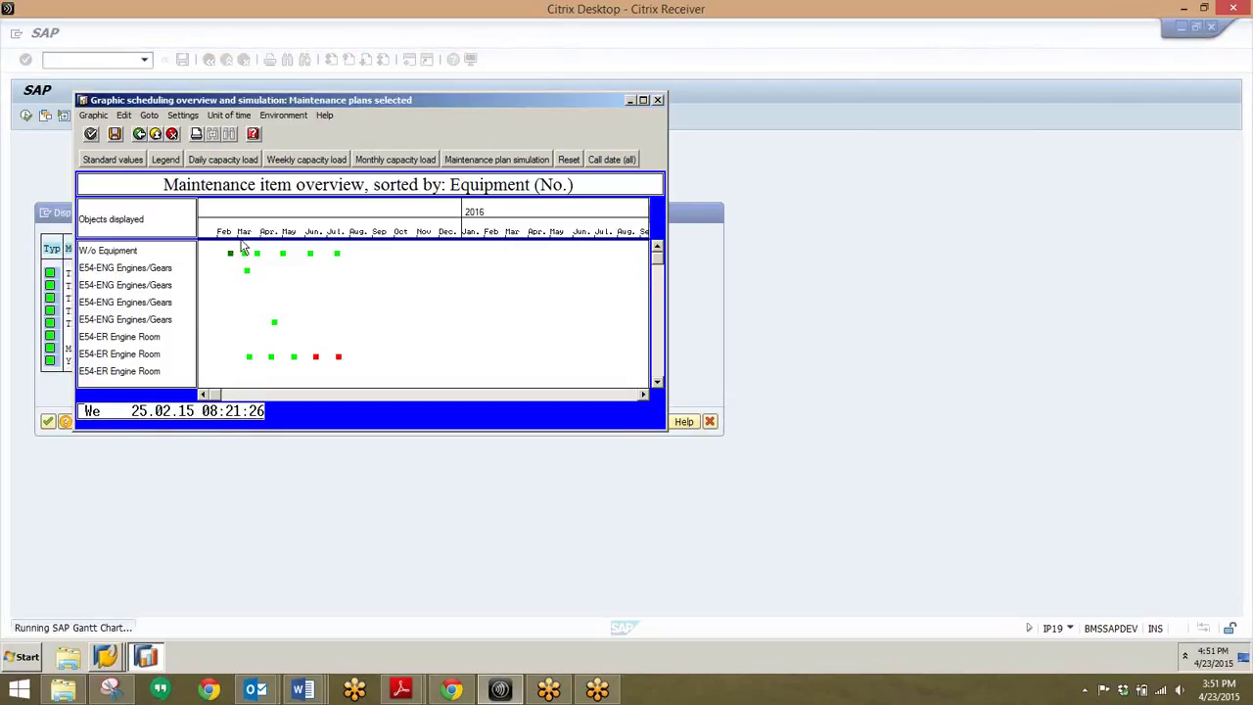
{"action": "left_click", "coordinate": [166, 160]}
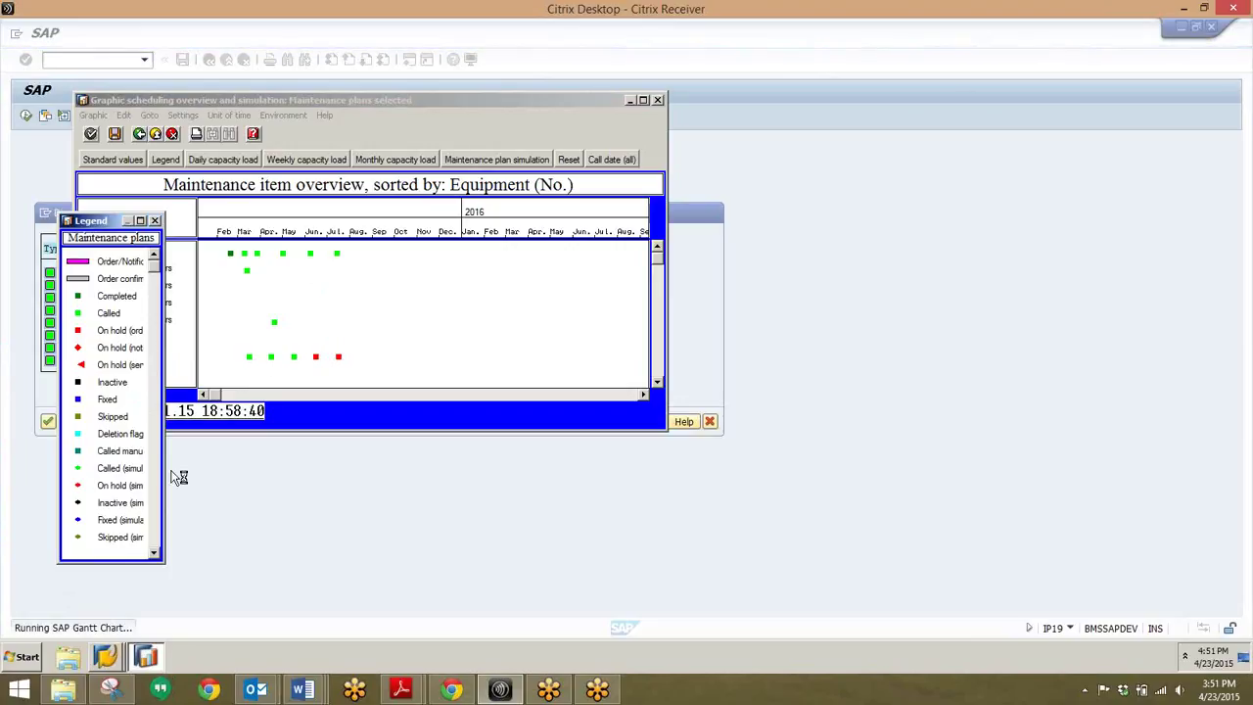
{"action": "left_click_drag", "start_coordinate": [164, 533], "coordinate": [189, 533]}
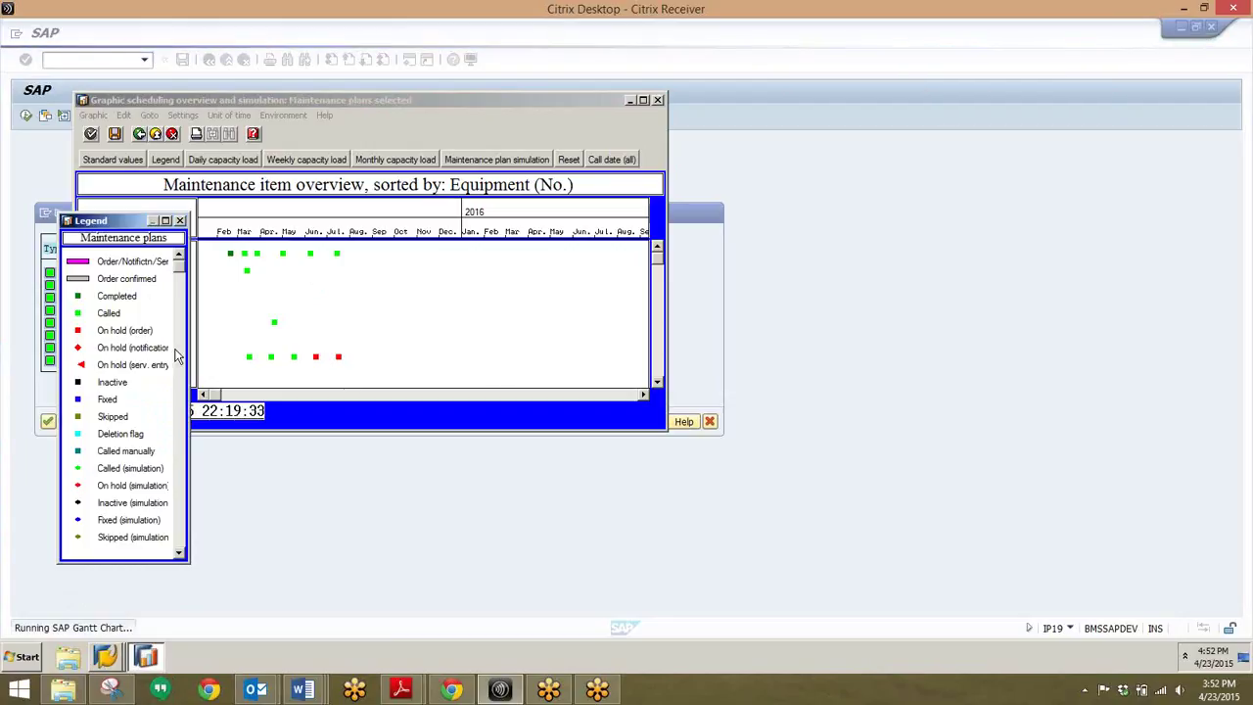
{"action": "left_click", "coordinate": [180, 221]}
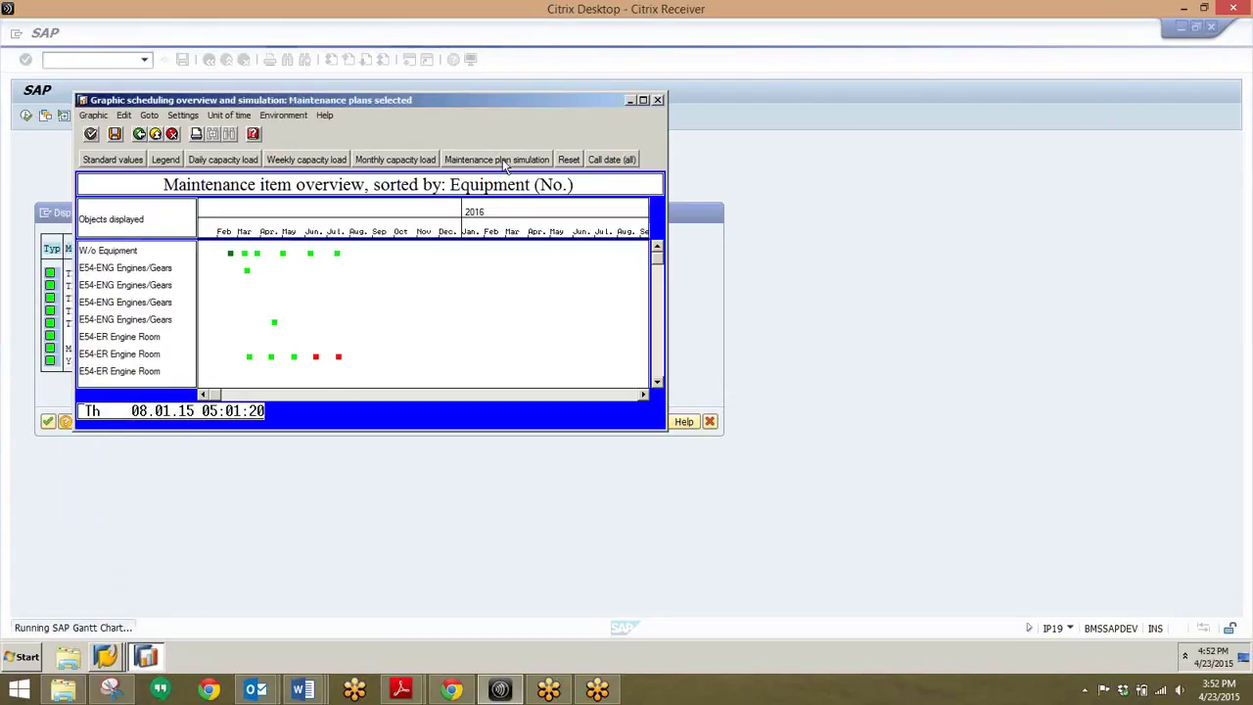
- Switch to the maintenance plan simulation chart and check the status-colour legend
{"action": "left_click", "coordinate": [502, 159]}
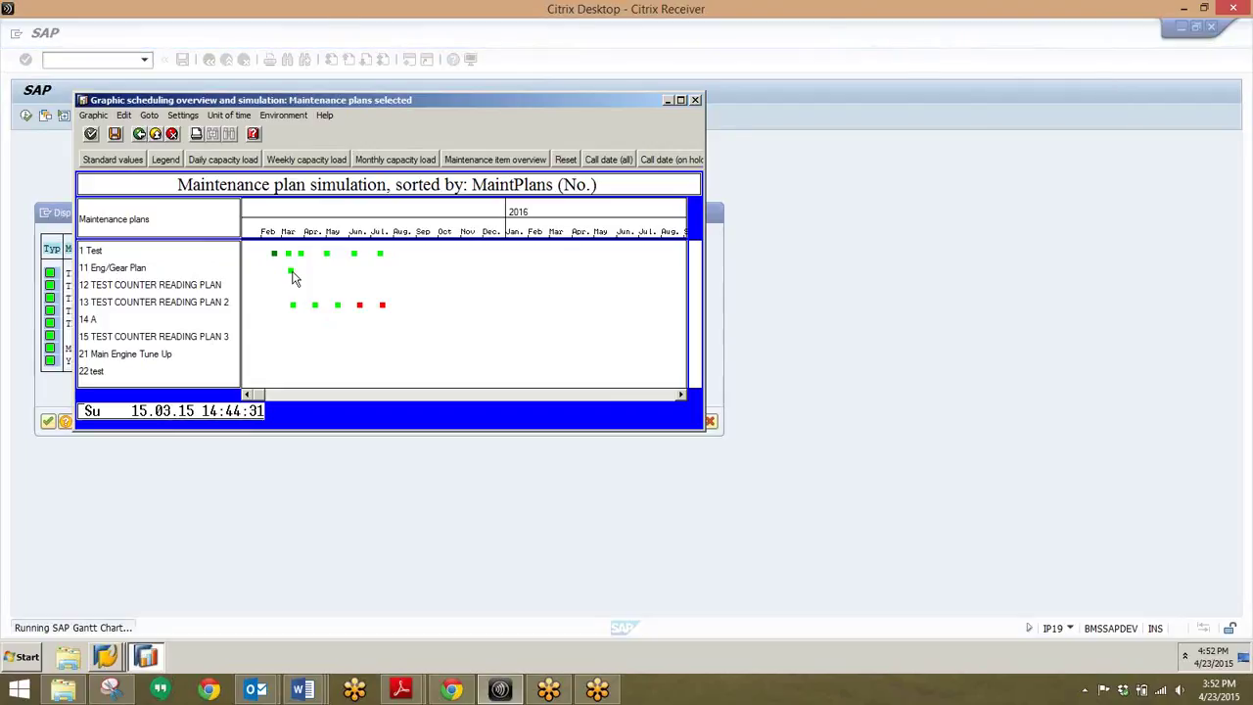
{"action": "left_click", "coordinate": [159, 157]}
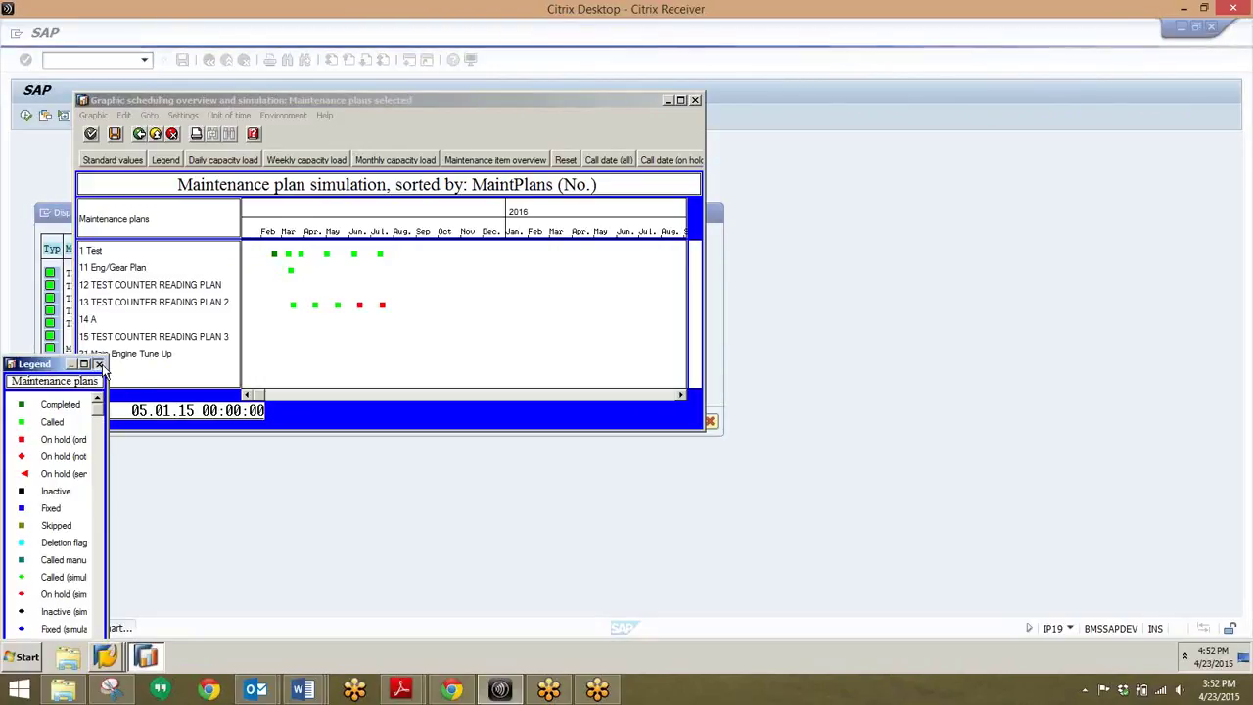
{"action": "left_click", "coordinate": [99, 364]}
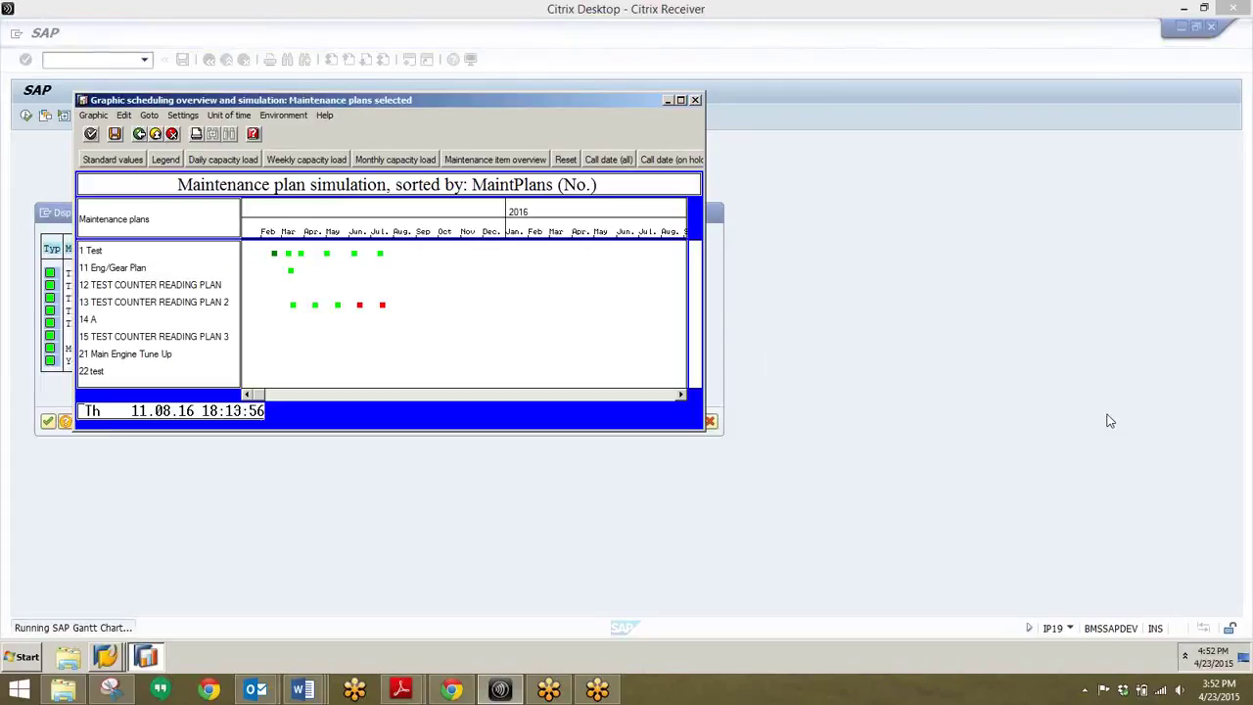